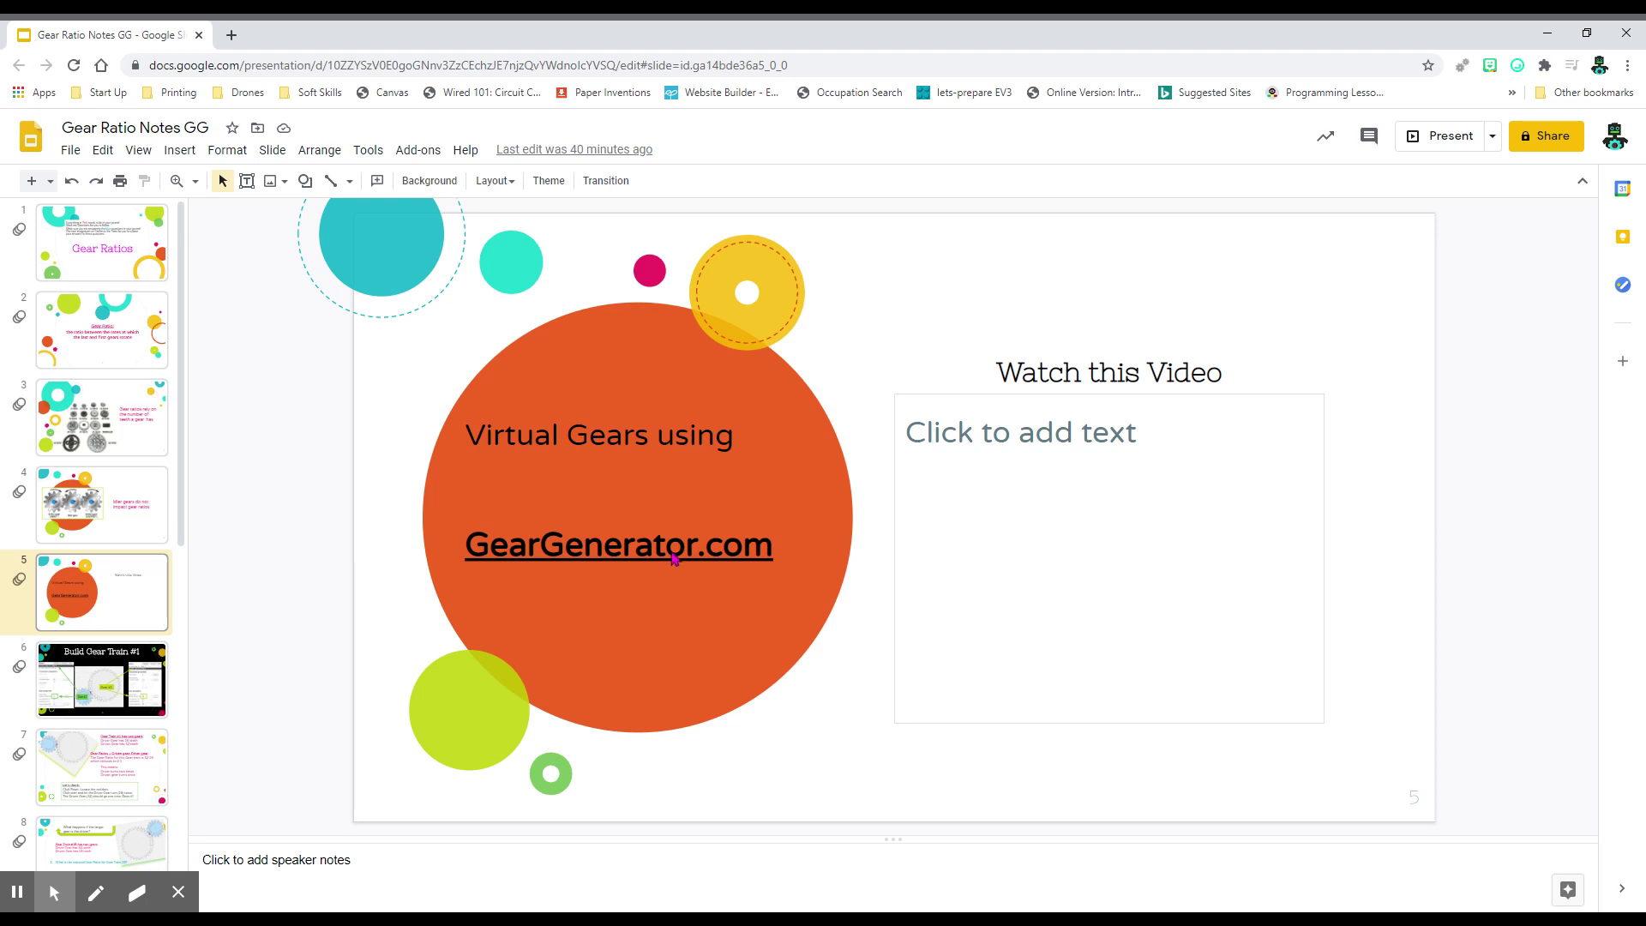
# - Follow the slide's GearGenerator.com link to open Gear Generator in a new tab
pyautogui.click(667, 548)
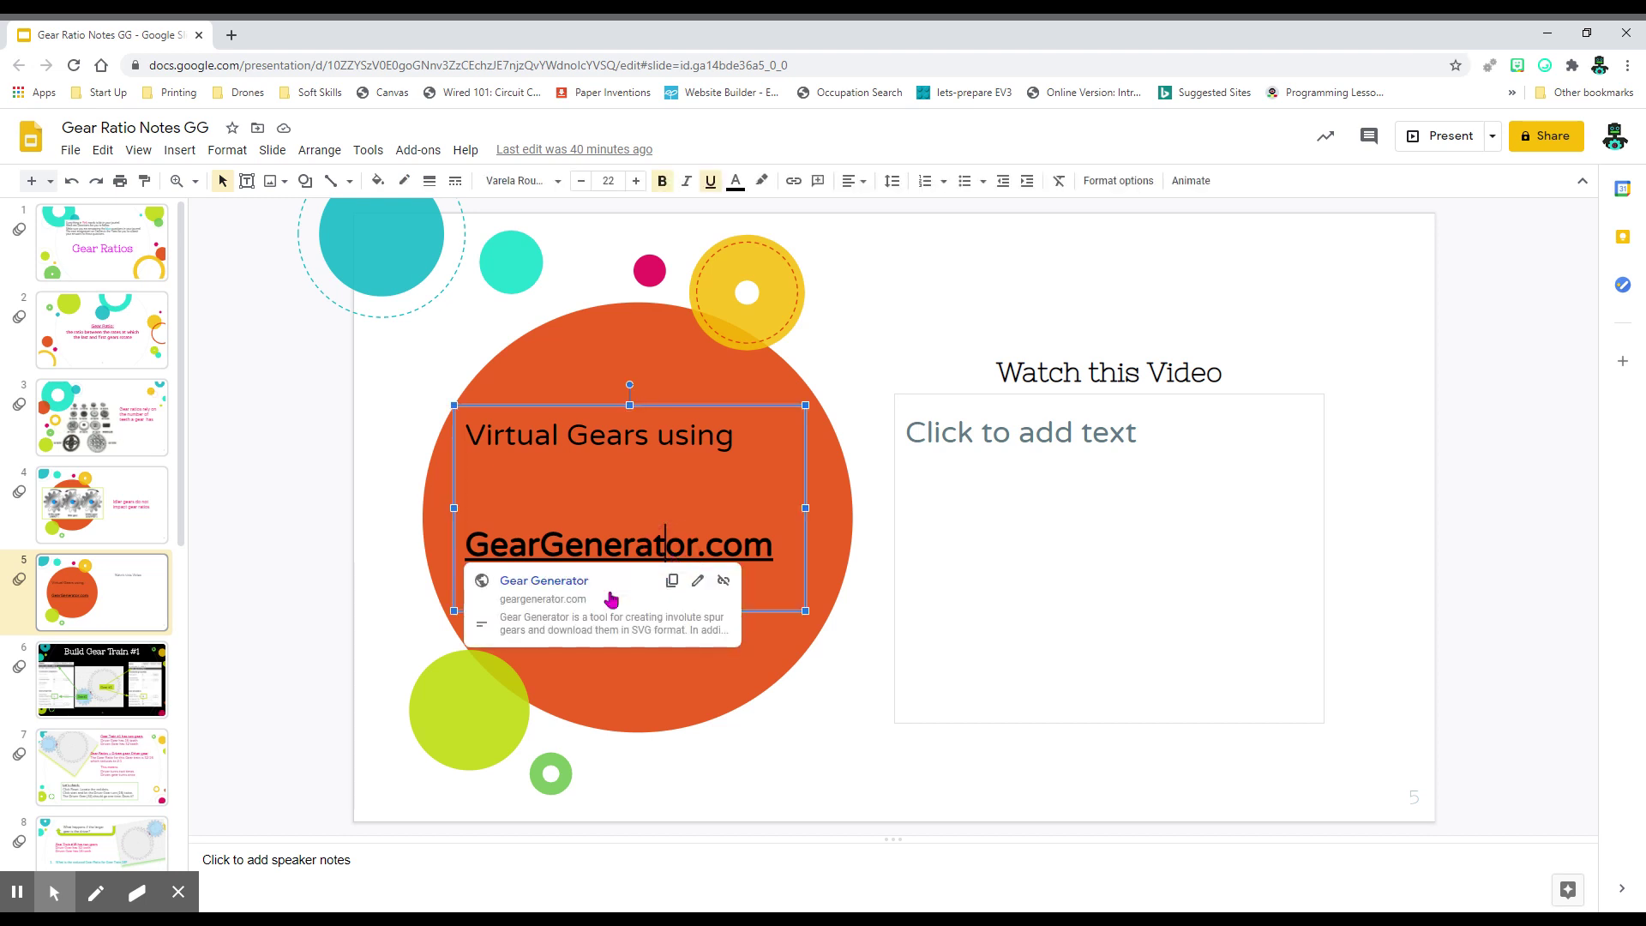
pyautogui.click(563, 583)
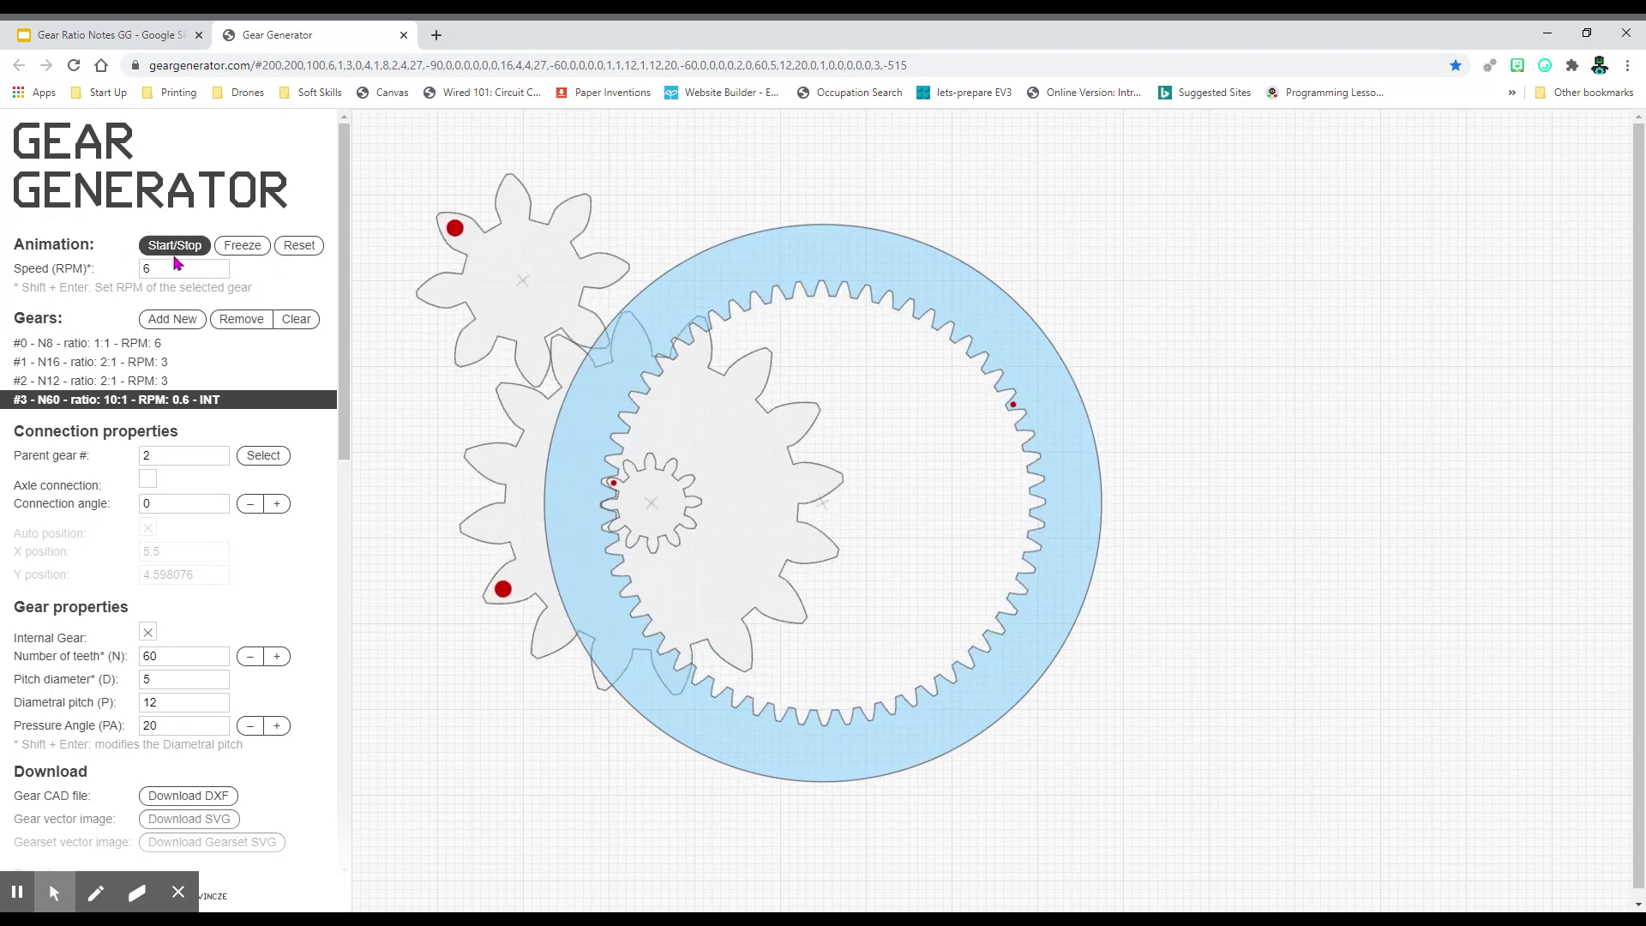
# - Start, freeze and resume the gear animation, then reset the gears to their starting rotation
pyautogui.click(175, 254)
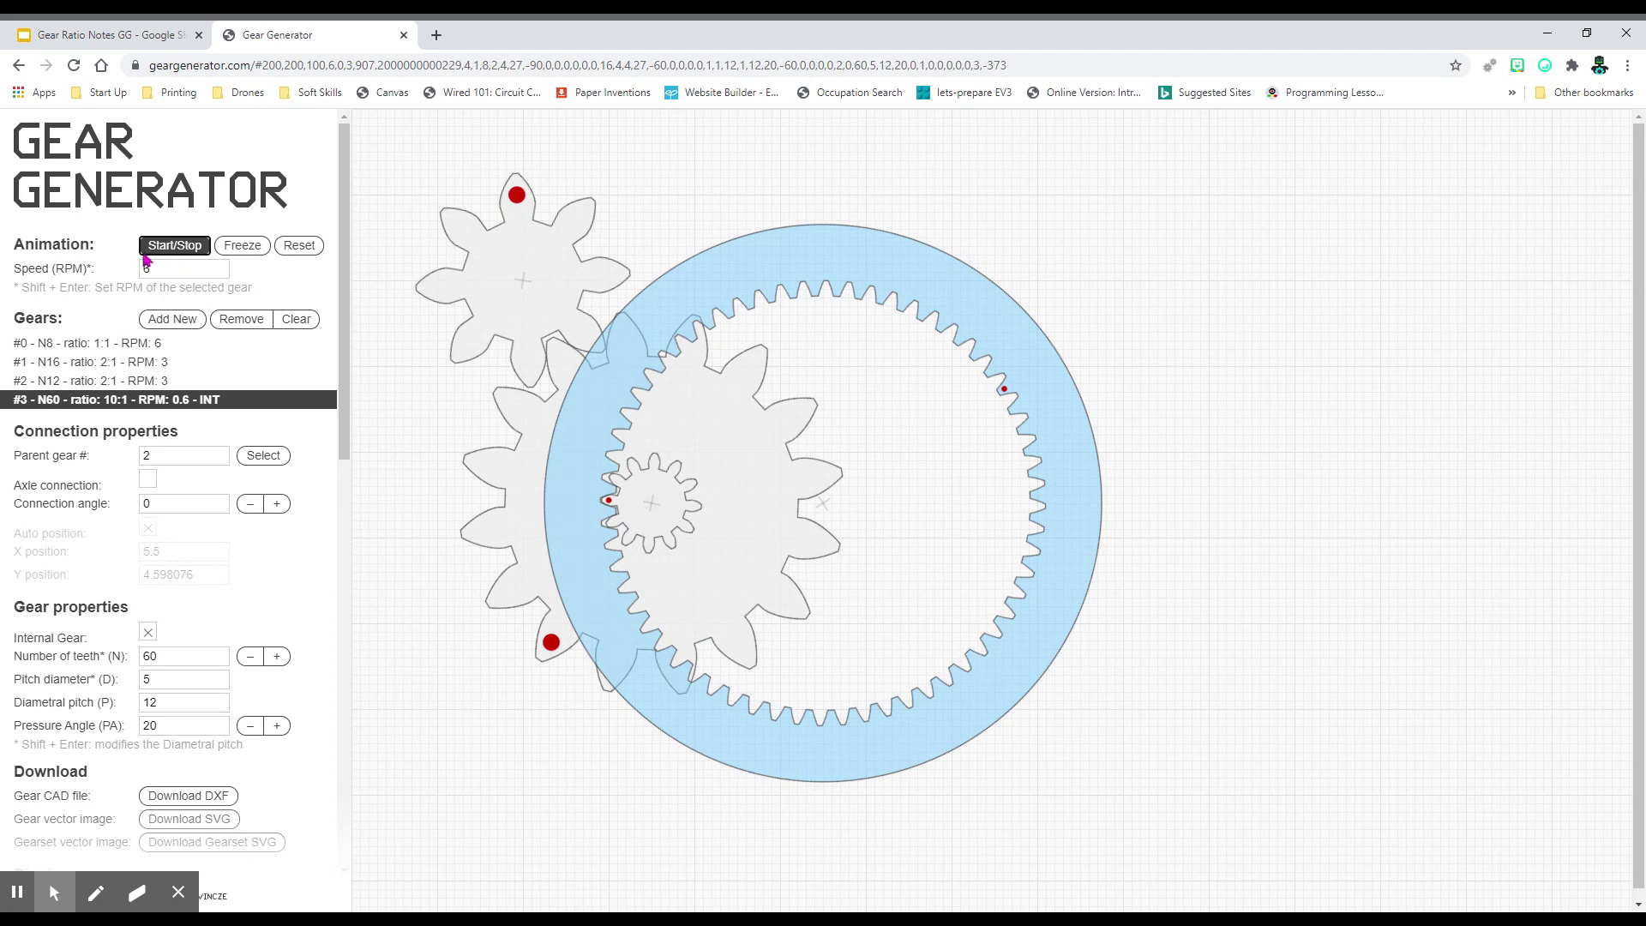
pyautogui.click(180, 252)
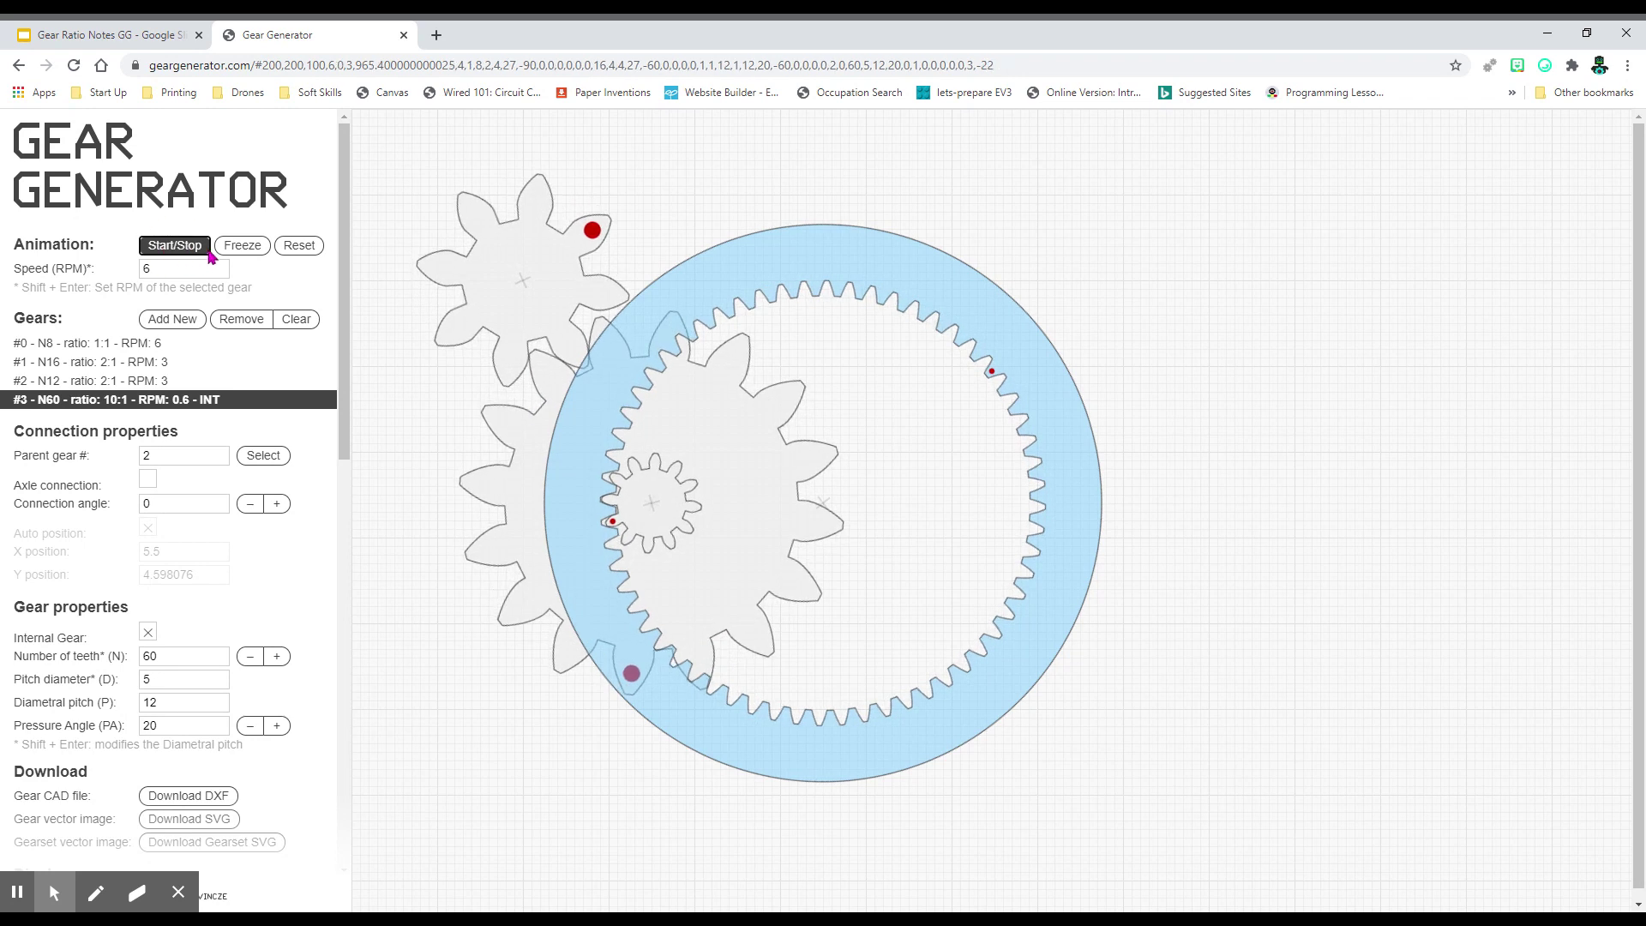
pyautogui.click(244, 250)
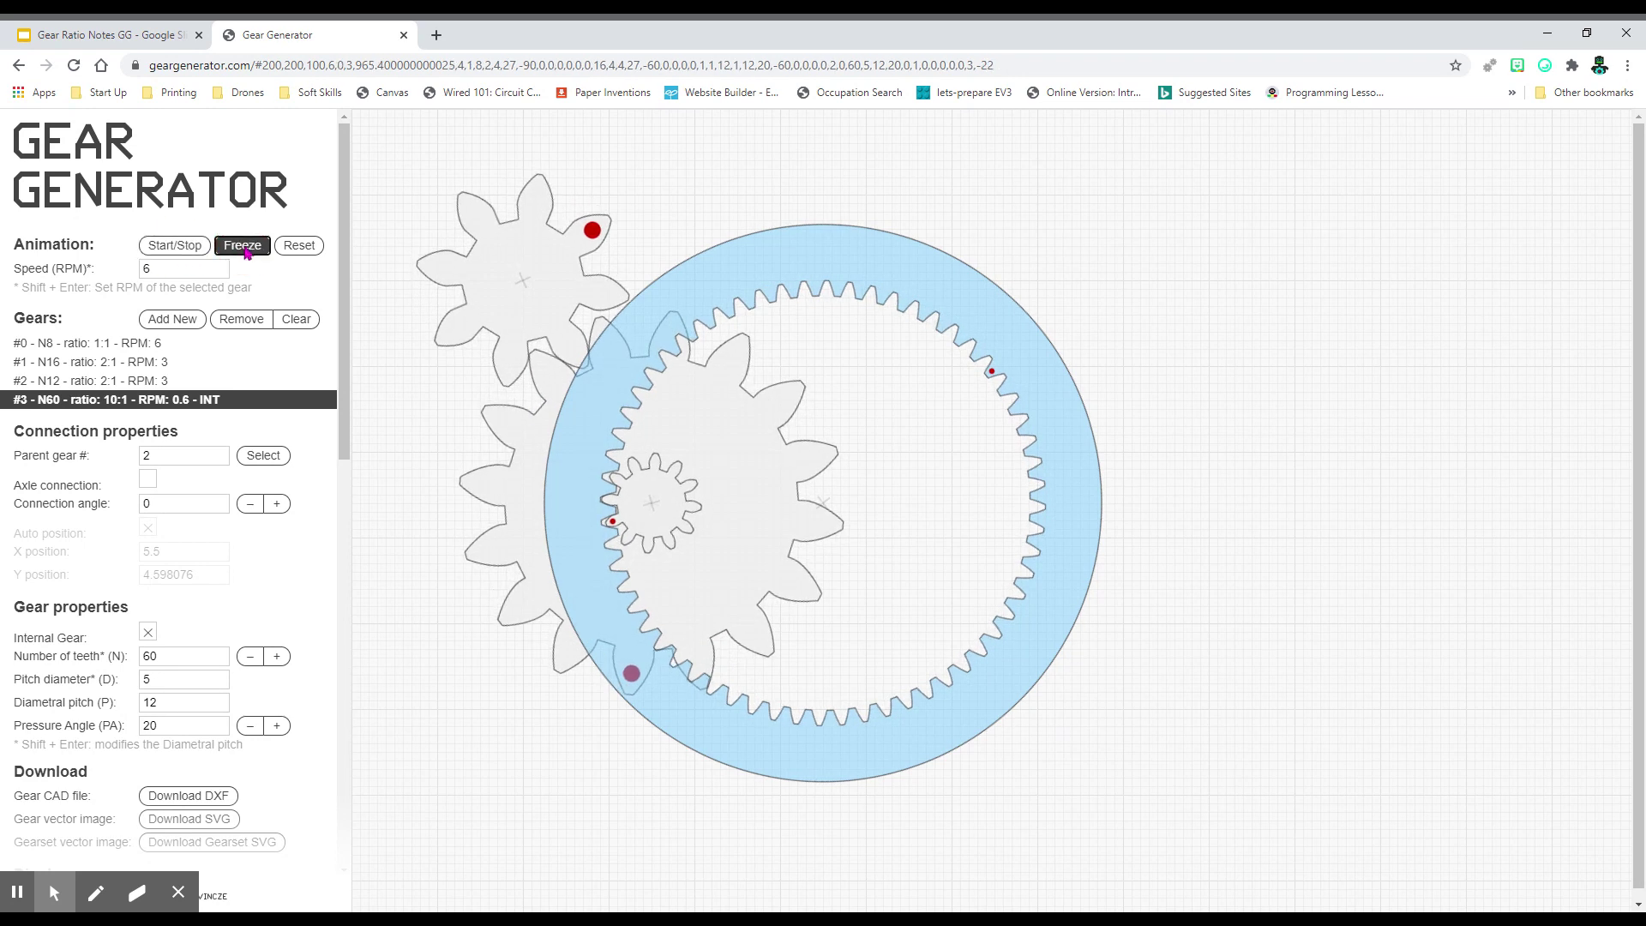
pyautogui.click(178, 251)
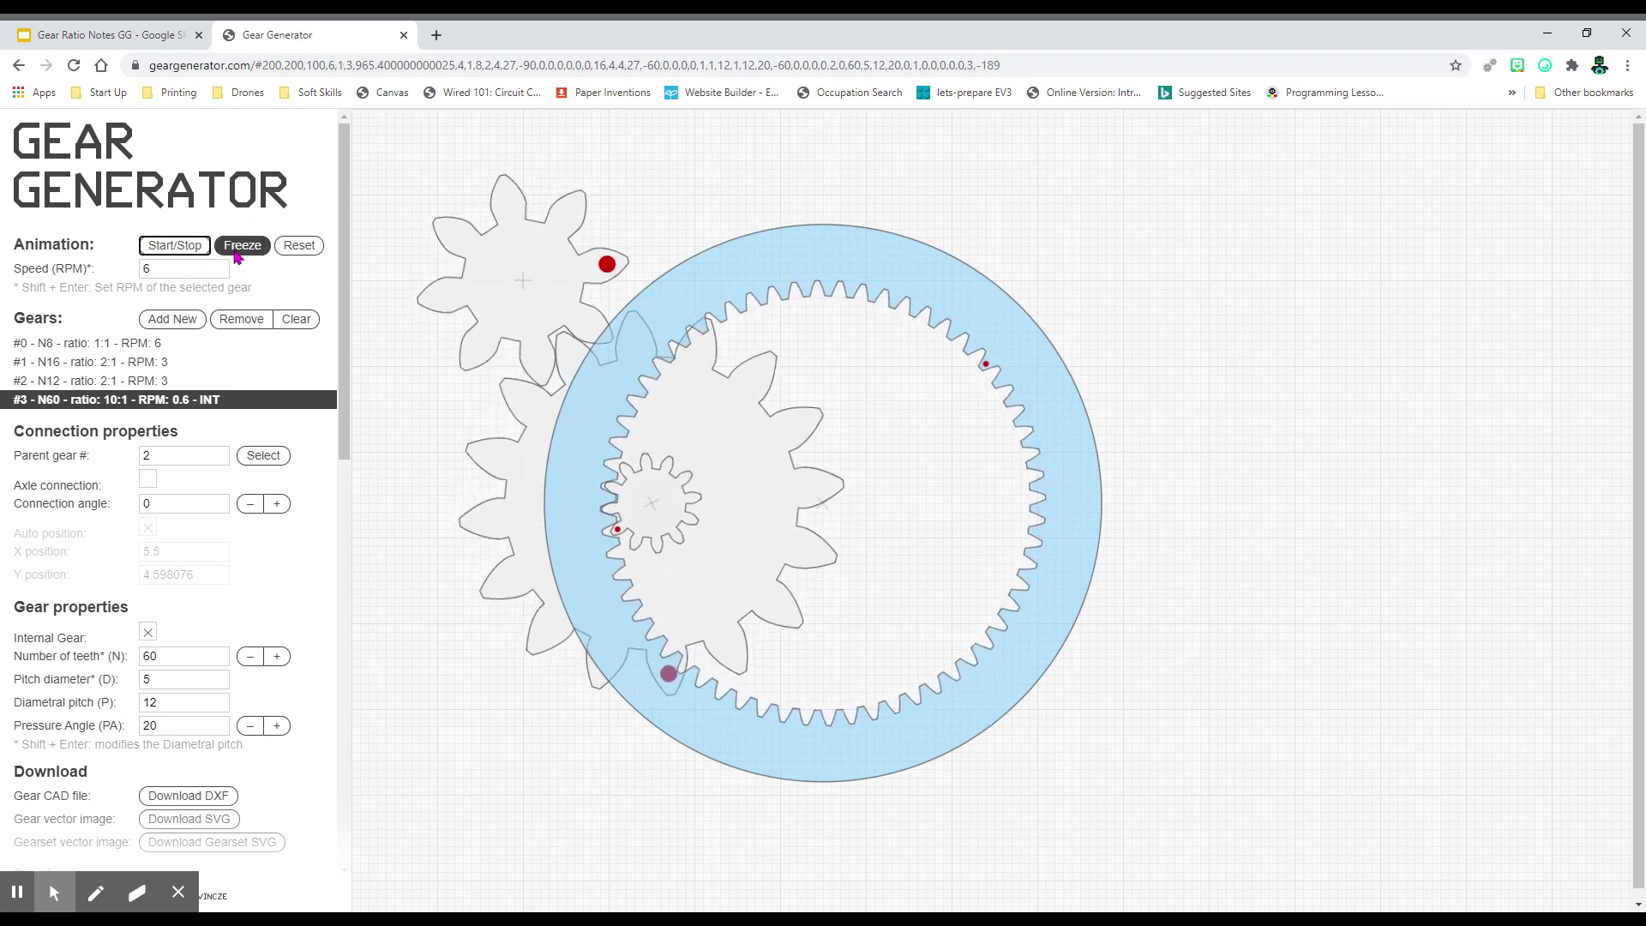
pyautogui.click(178, 249)
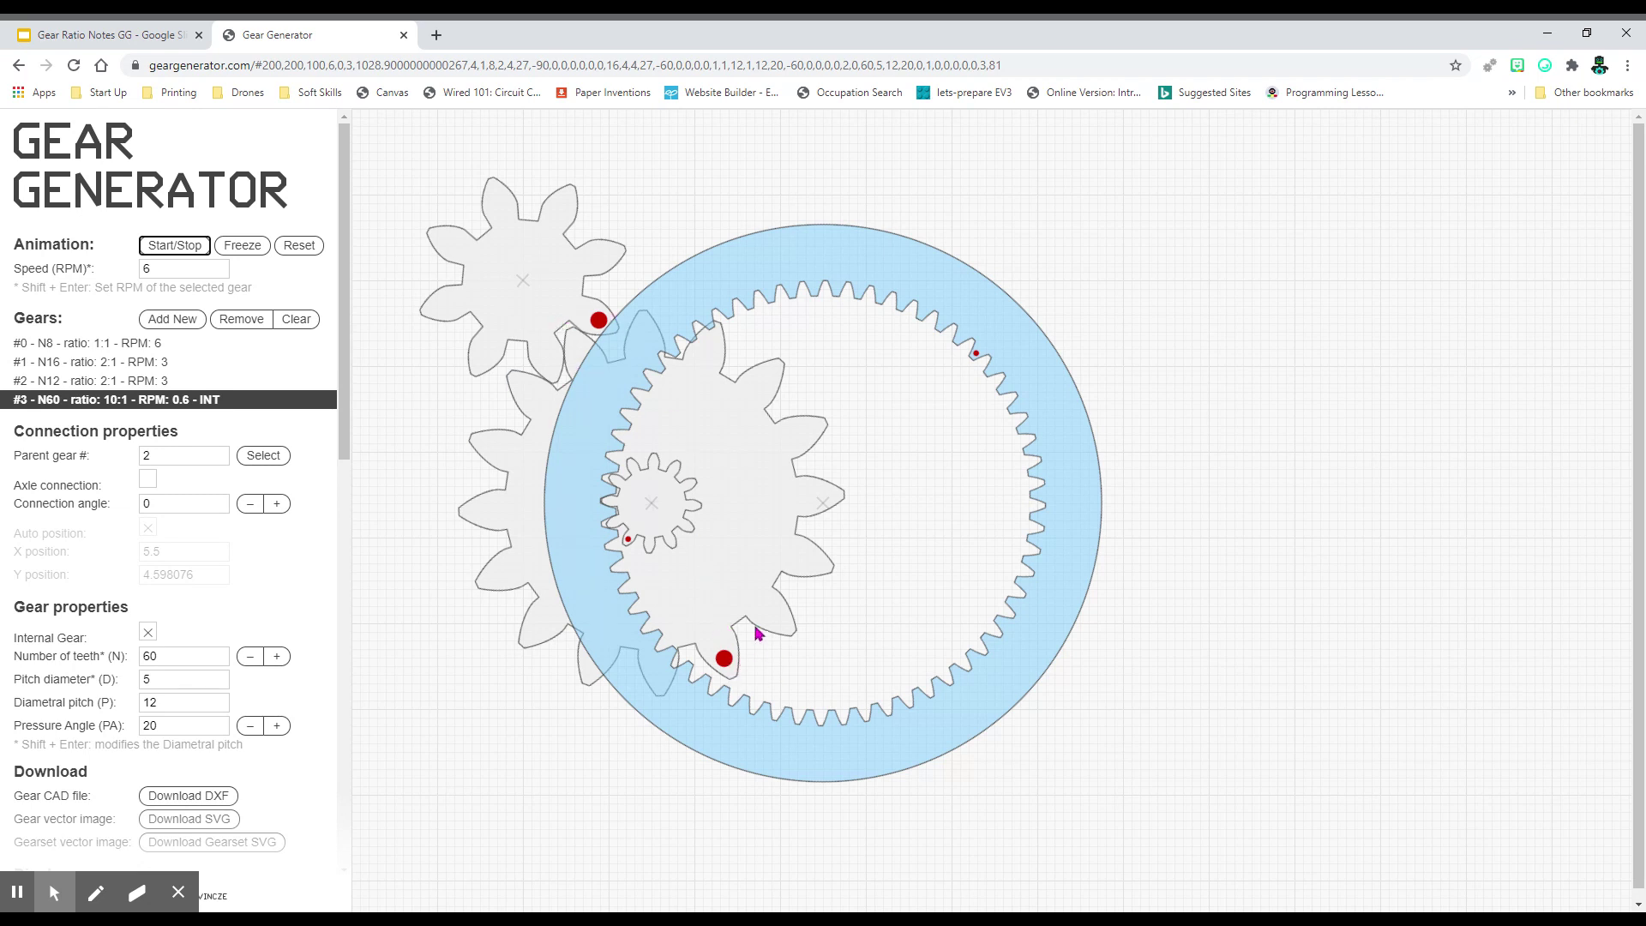
pyautogui.click(313, 251)
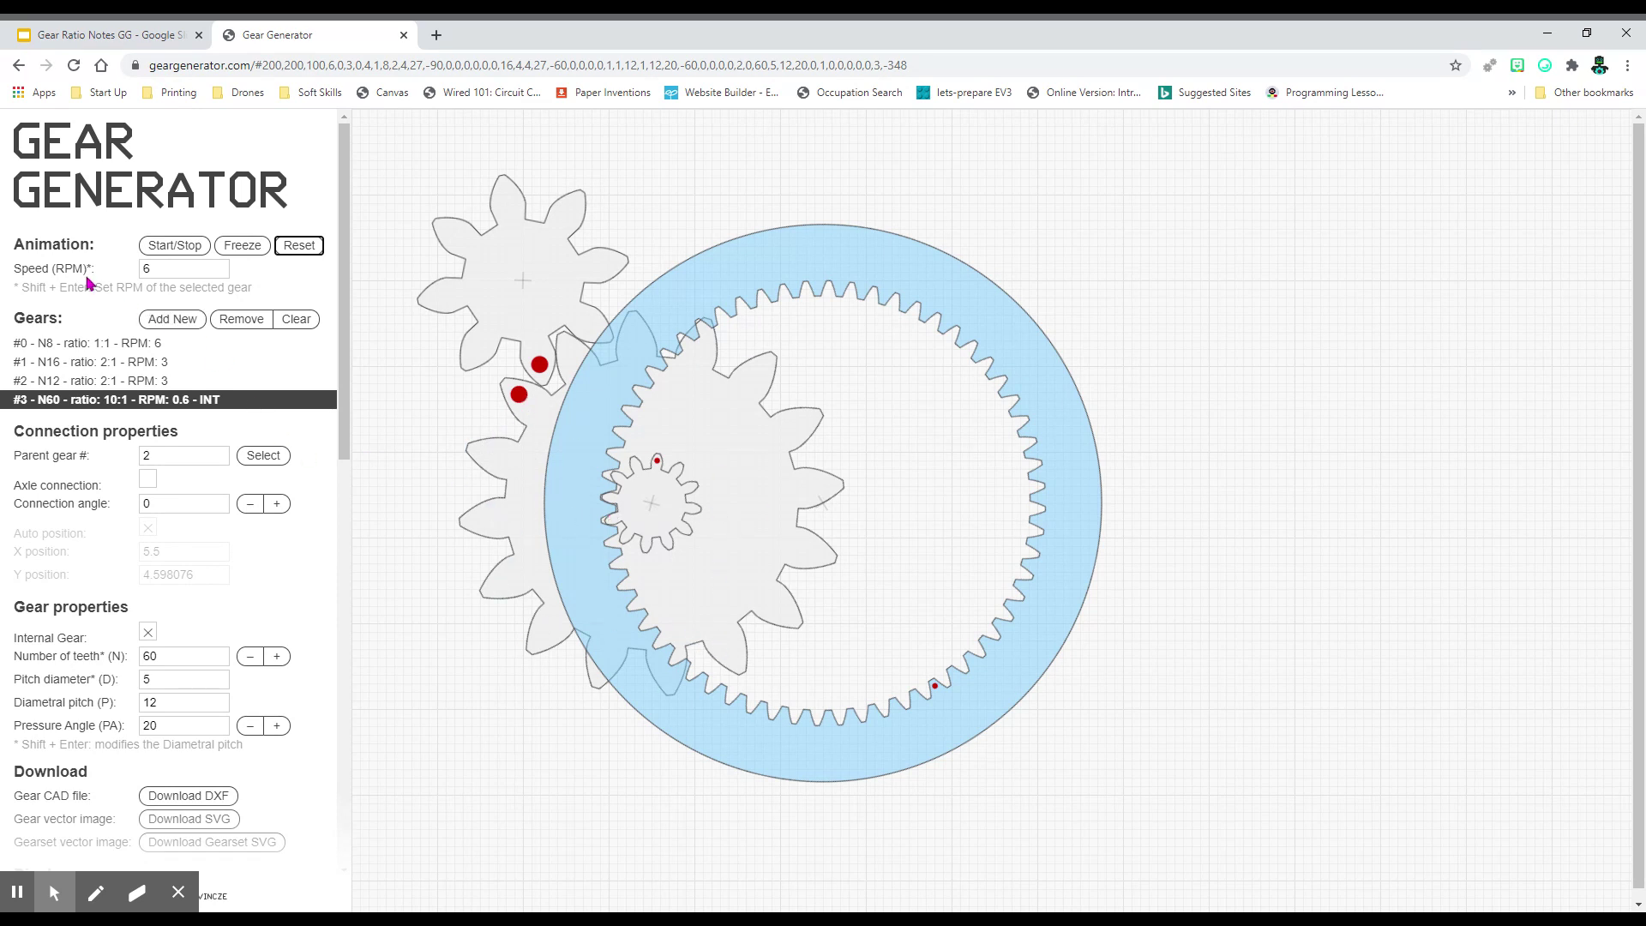
# - Remove gears #3, #2 and #1, then Clear to leave one 10-tooth gear
pyautogui.click(153, 270)
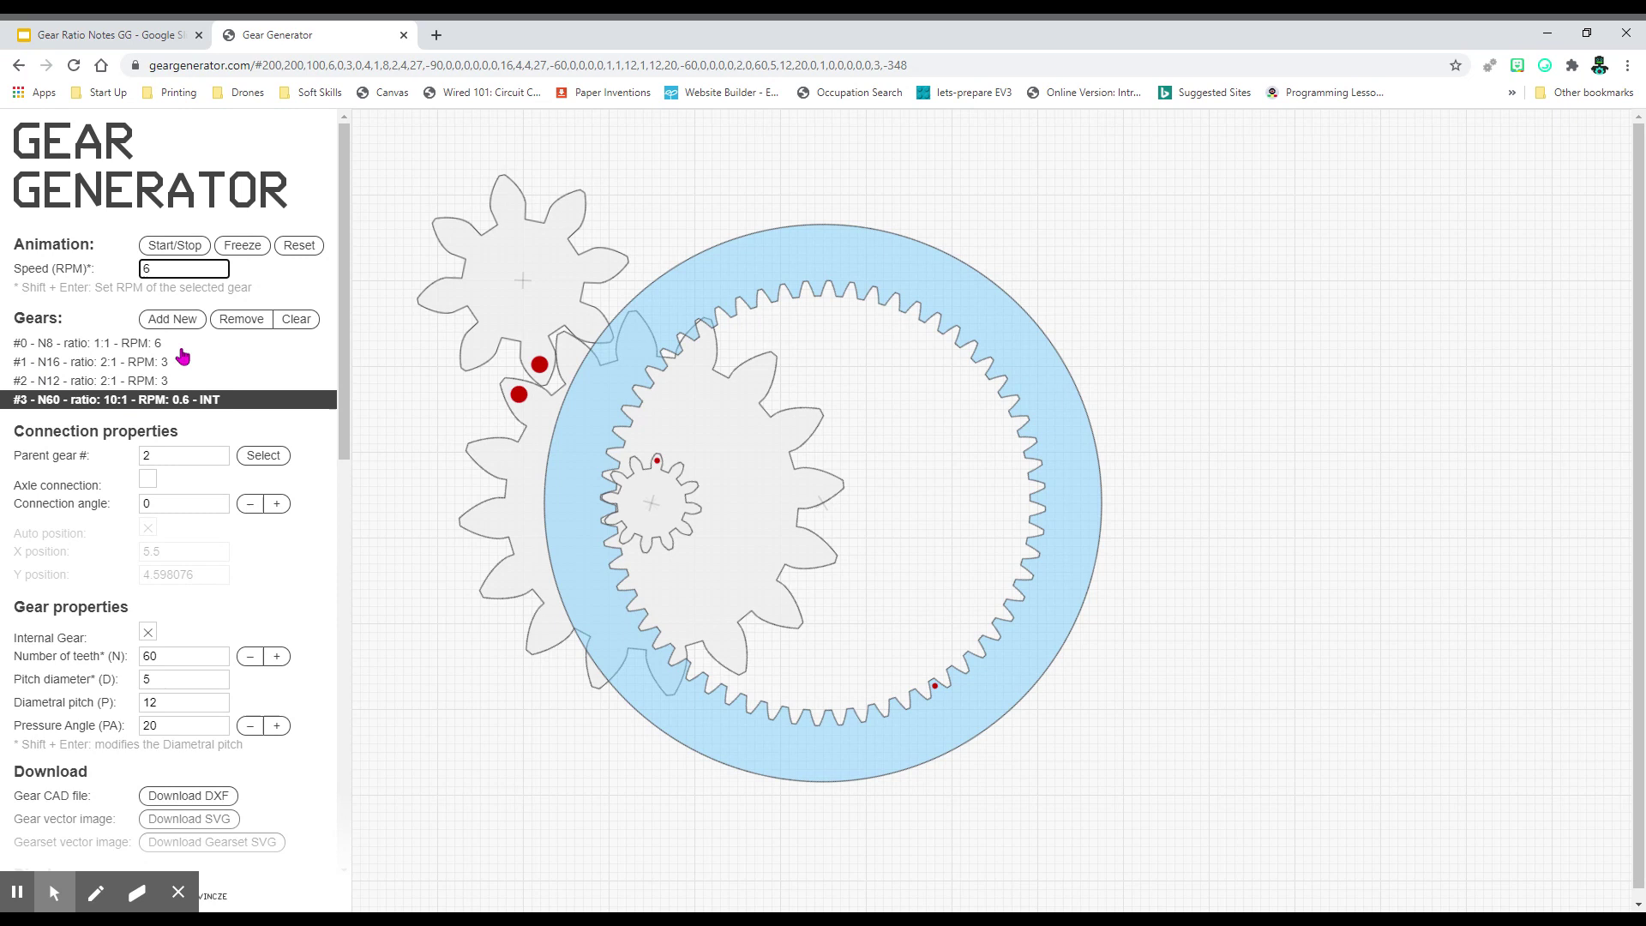
pyautogui.click(240, 321)
pyautogui.click(240, 321)
pyautogui.click(239, 322)
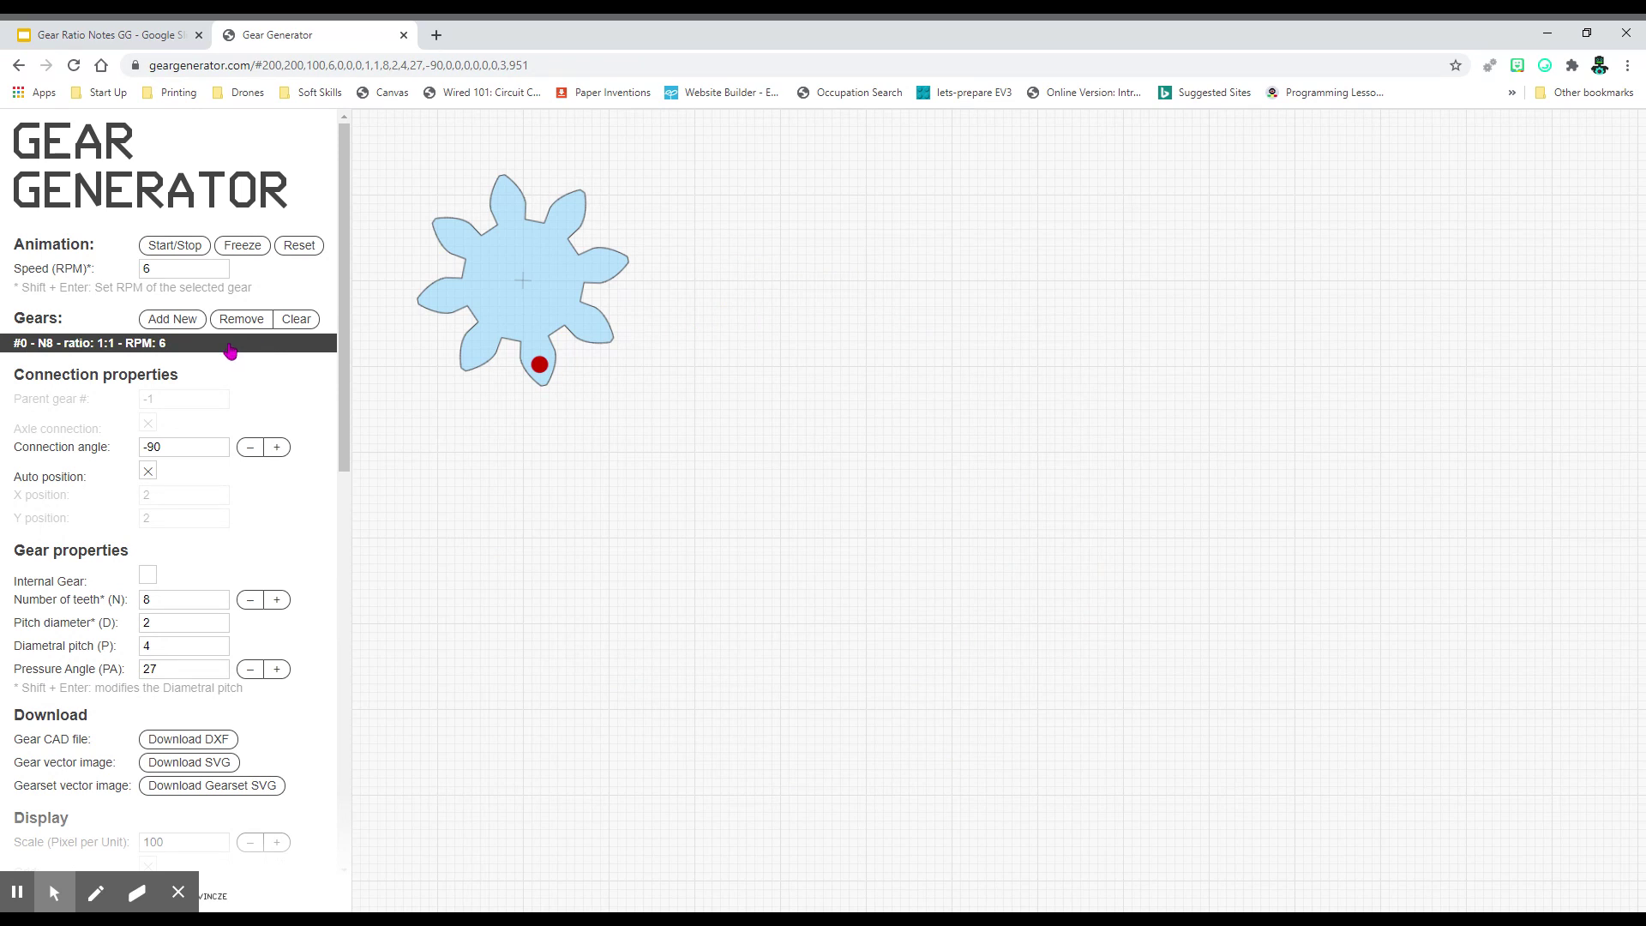
pyautogui.click(295, 319)
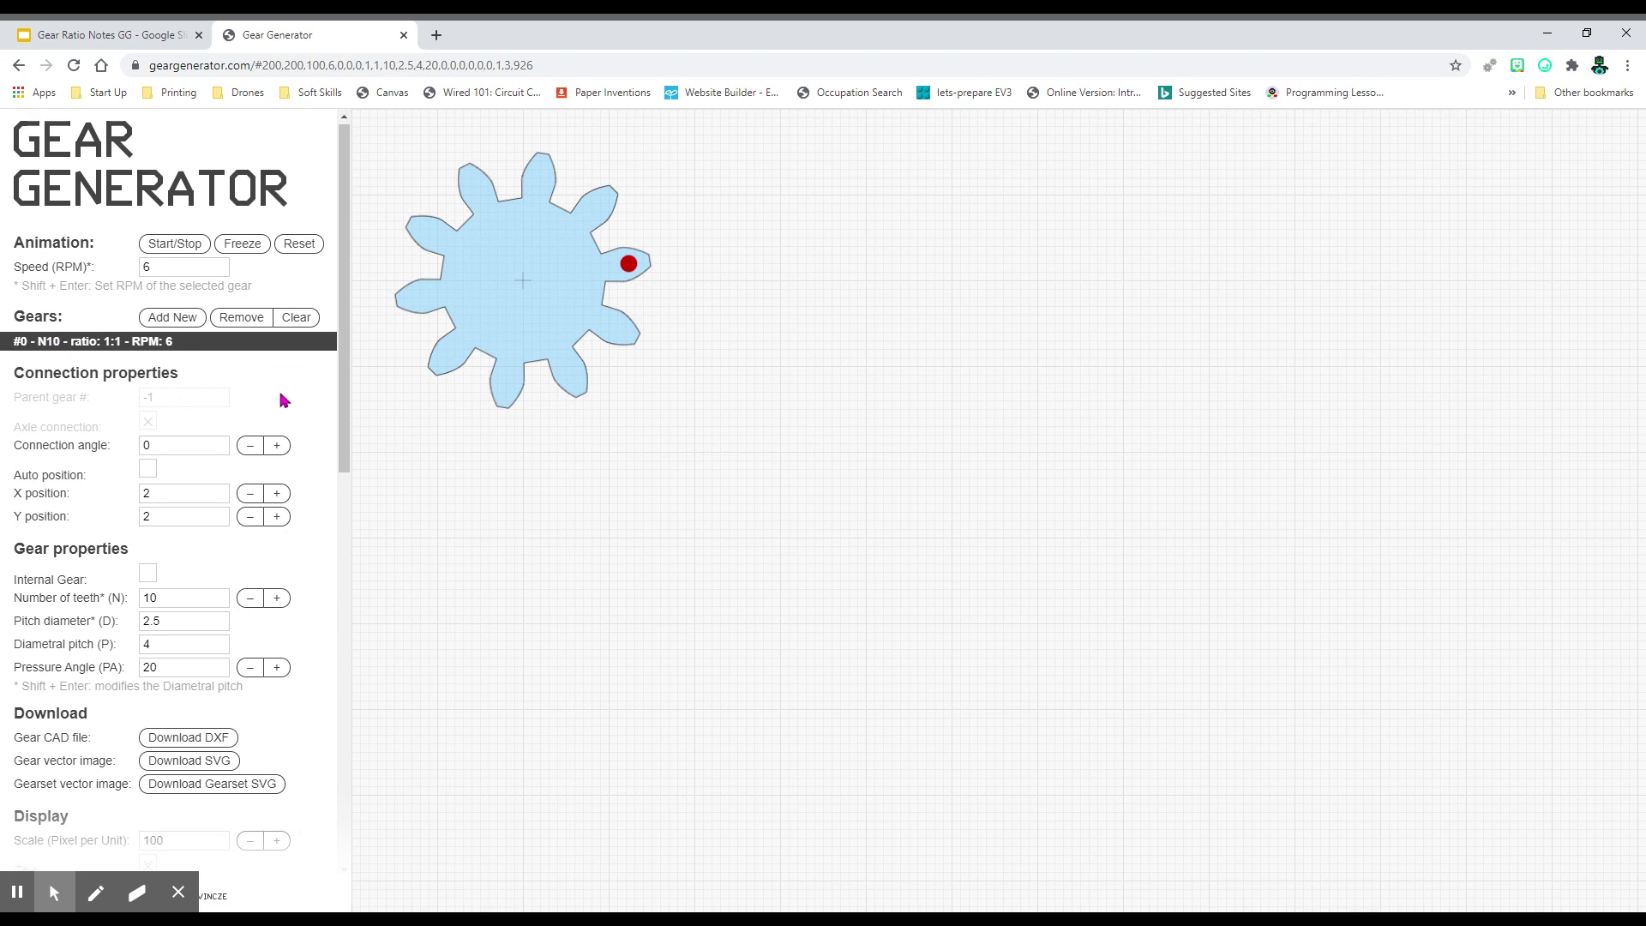
# - Enter a connection angle of -60 and tick Auto position
pyautogui.scroll(-1, 284, 401)
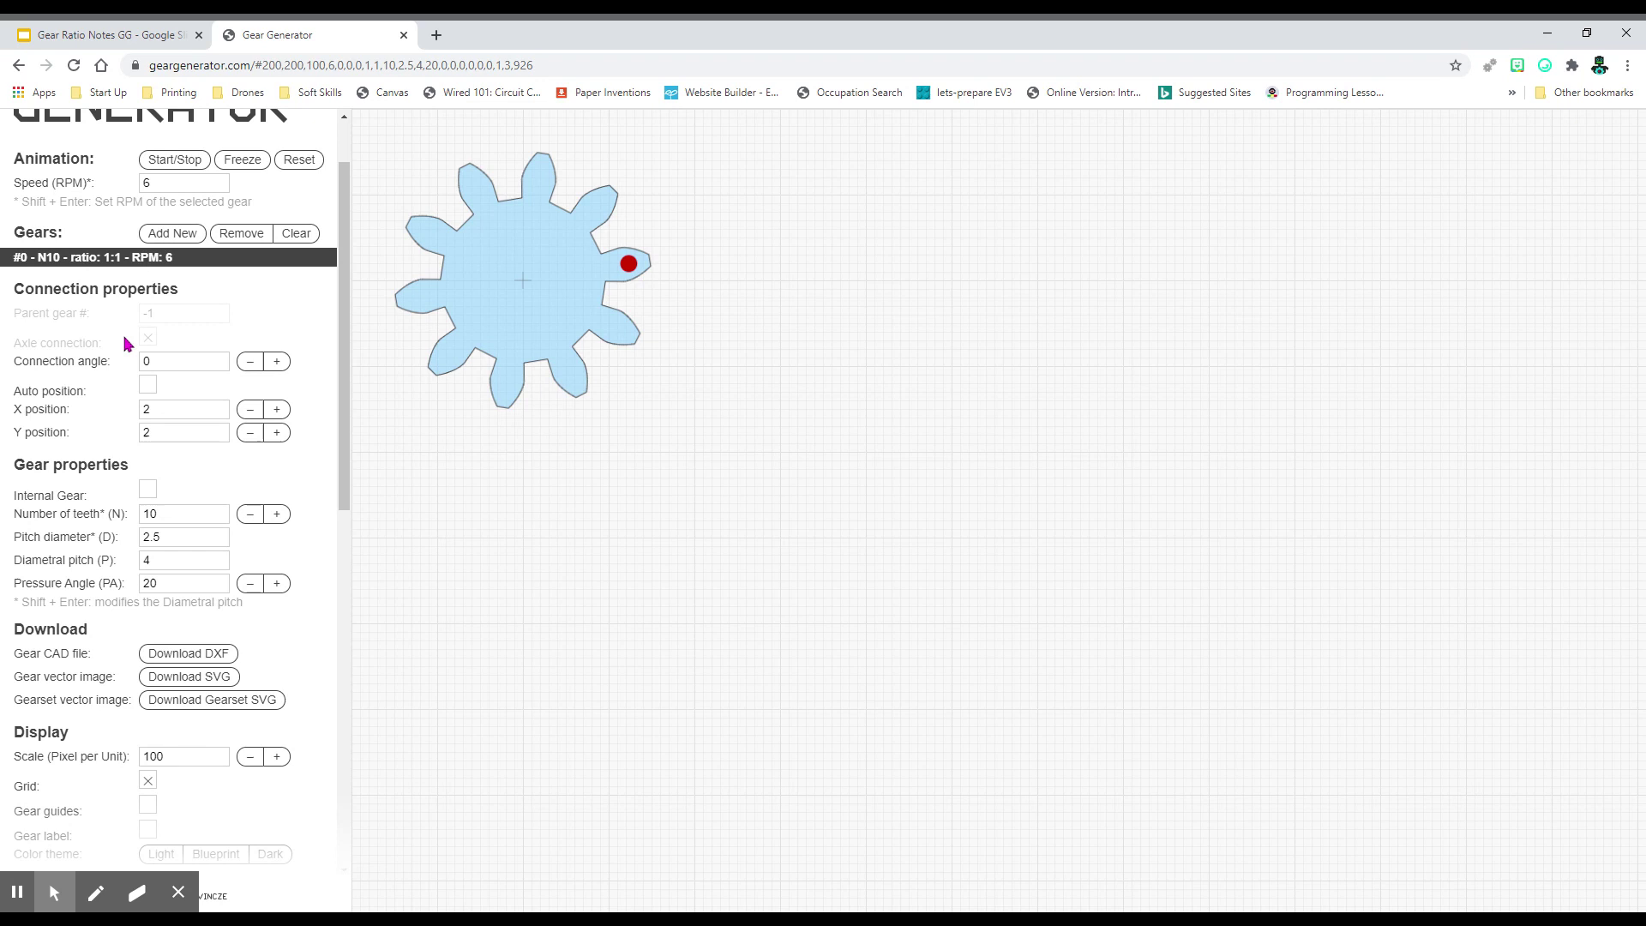
pyautogui.moveTo(180, 361); pyautogui.dragTo(143, 365)
pyautogui.write('-60')
pyautogui.press('Return')
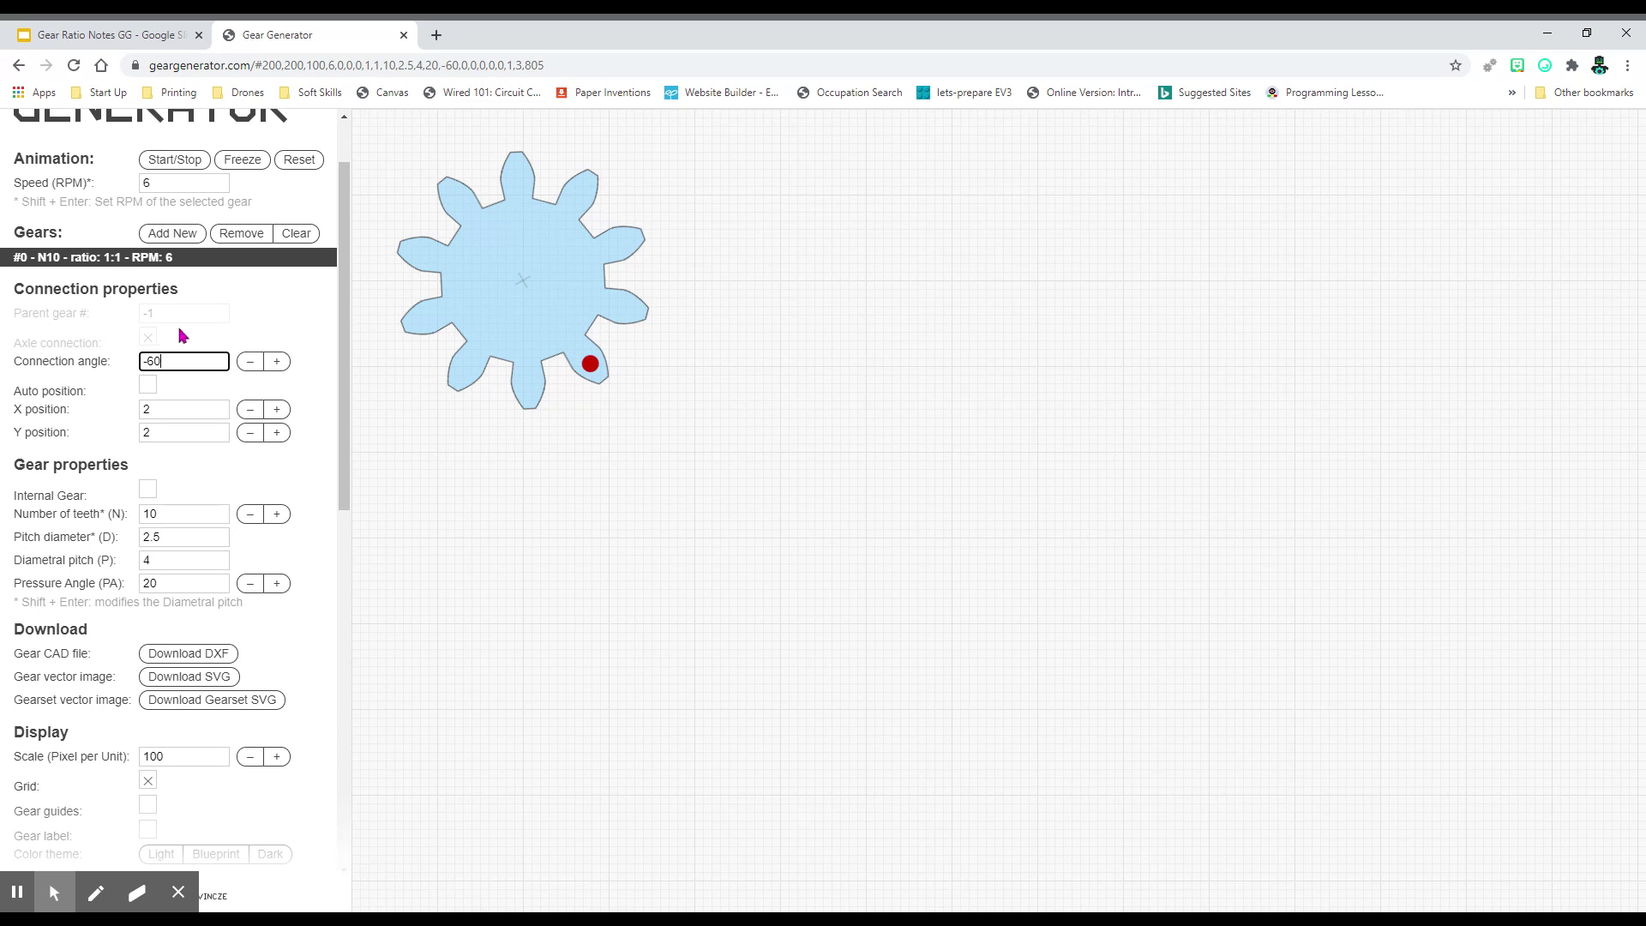
pyautogui.click(152, 385)
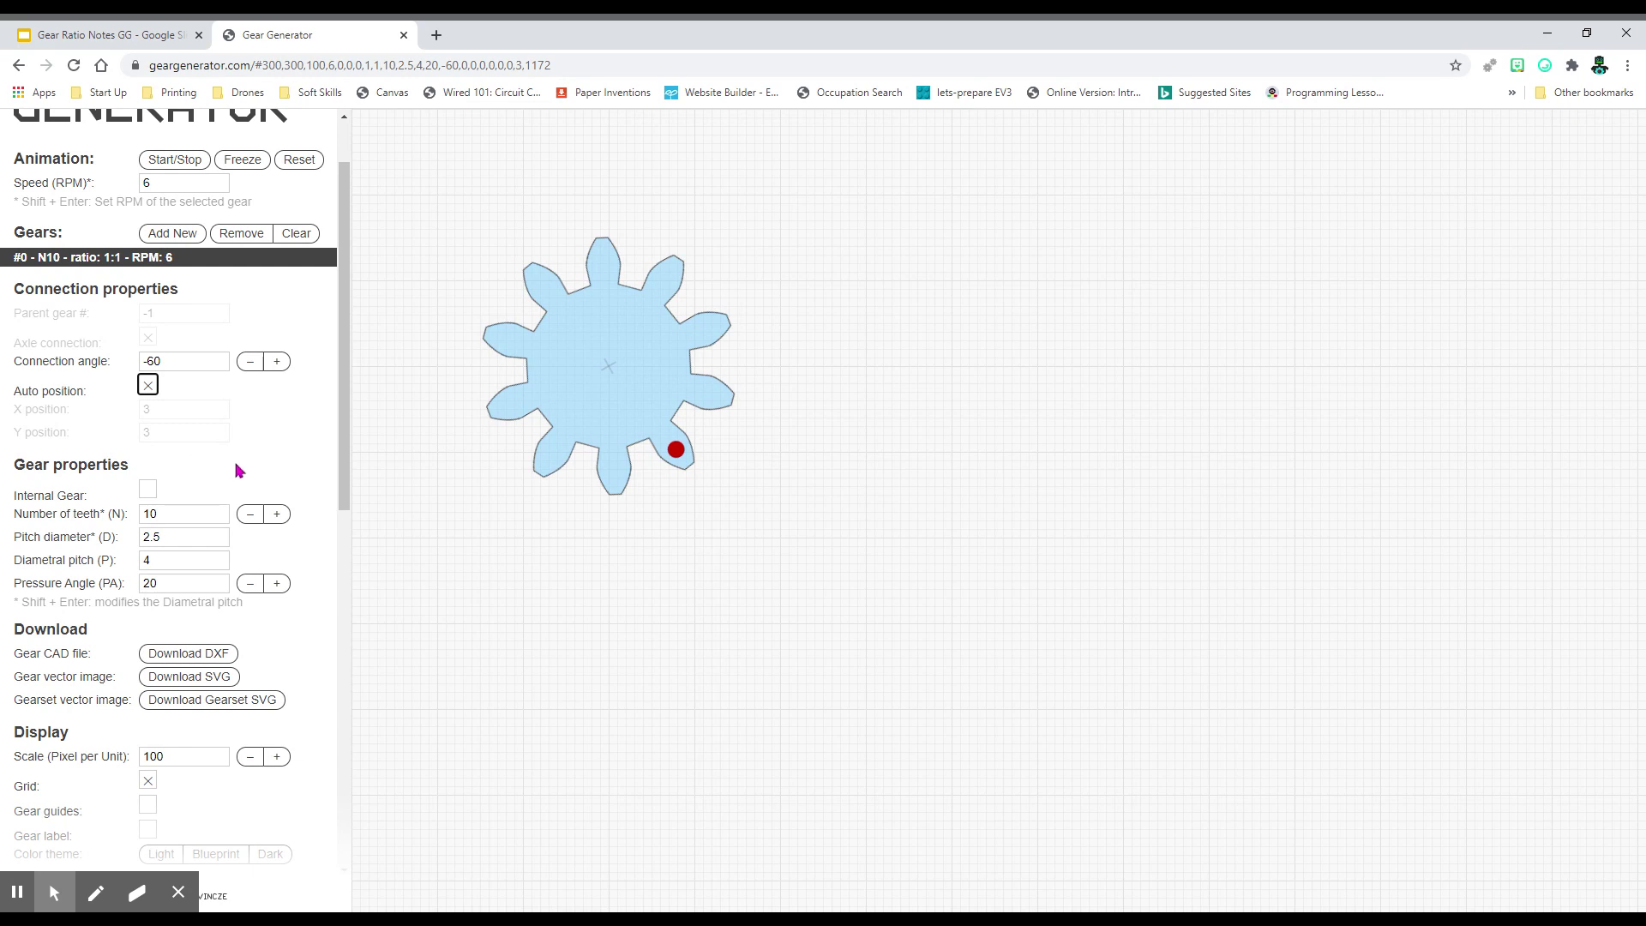
pyautogui.scroll(-2, 257, 489)
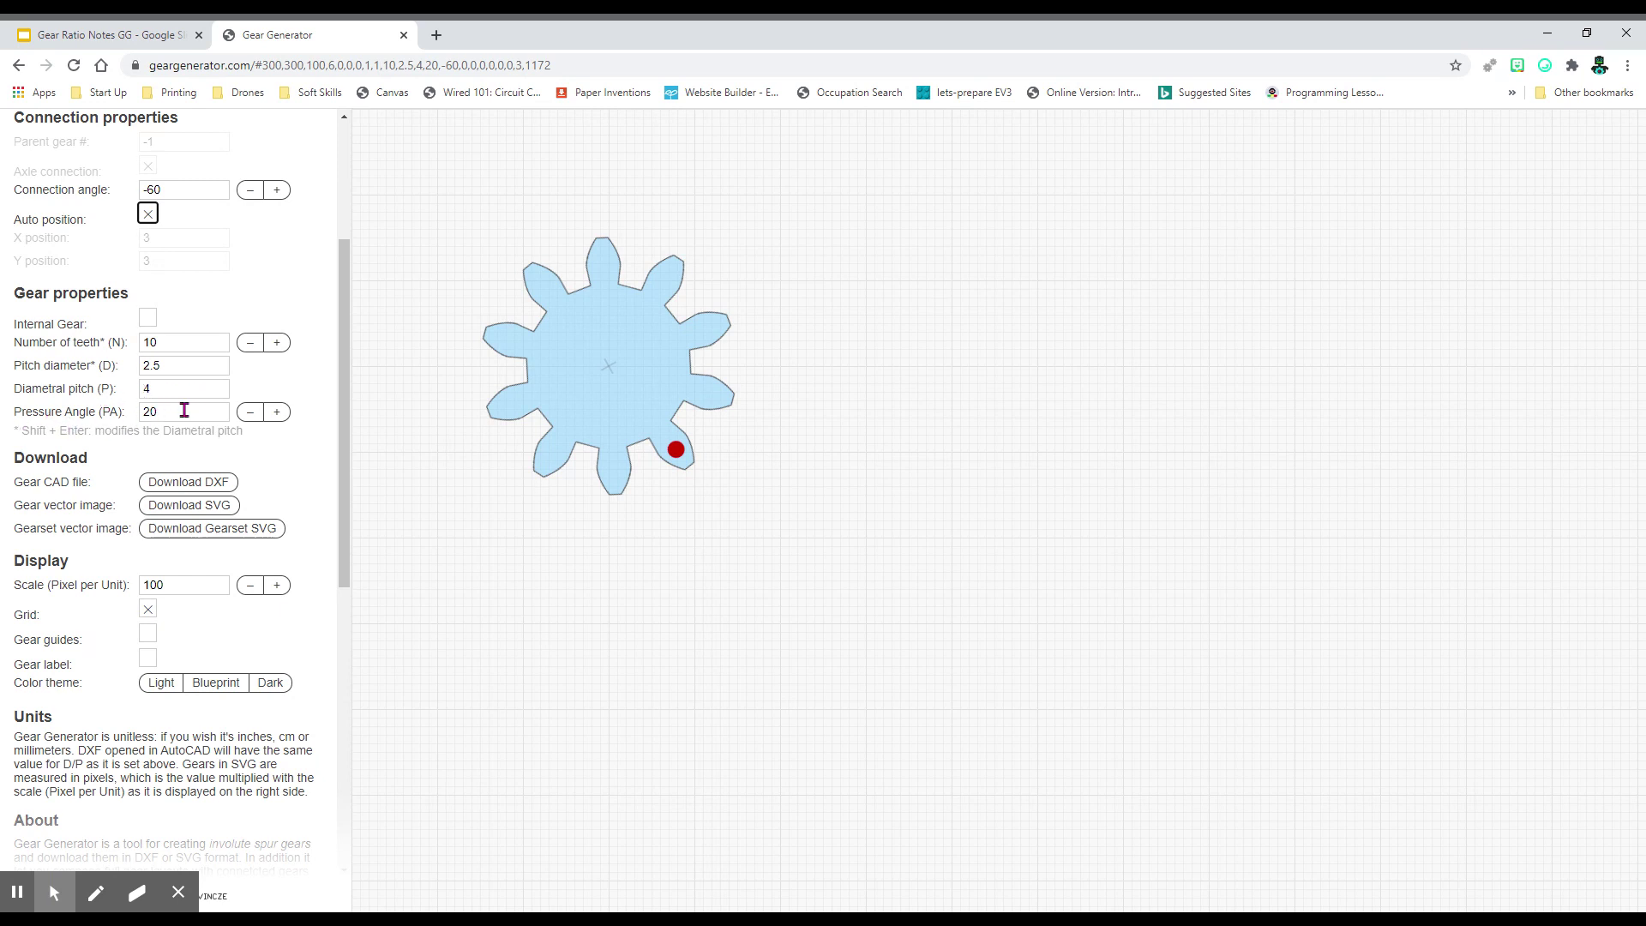
# - Set the gear's diametral pitch to 5
pyautogui.click(150, 390)
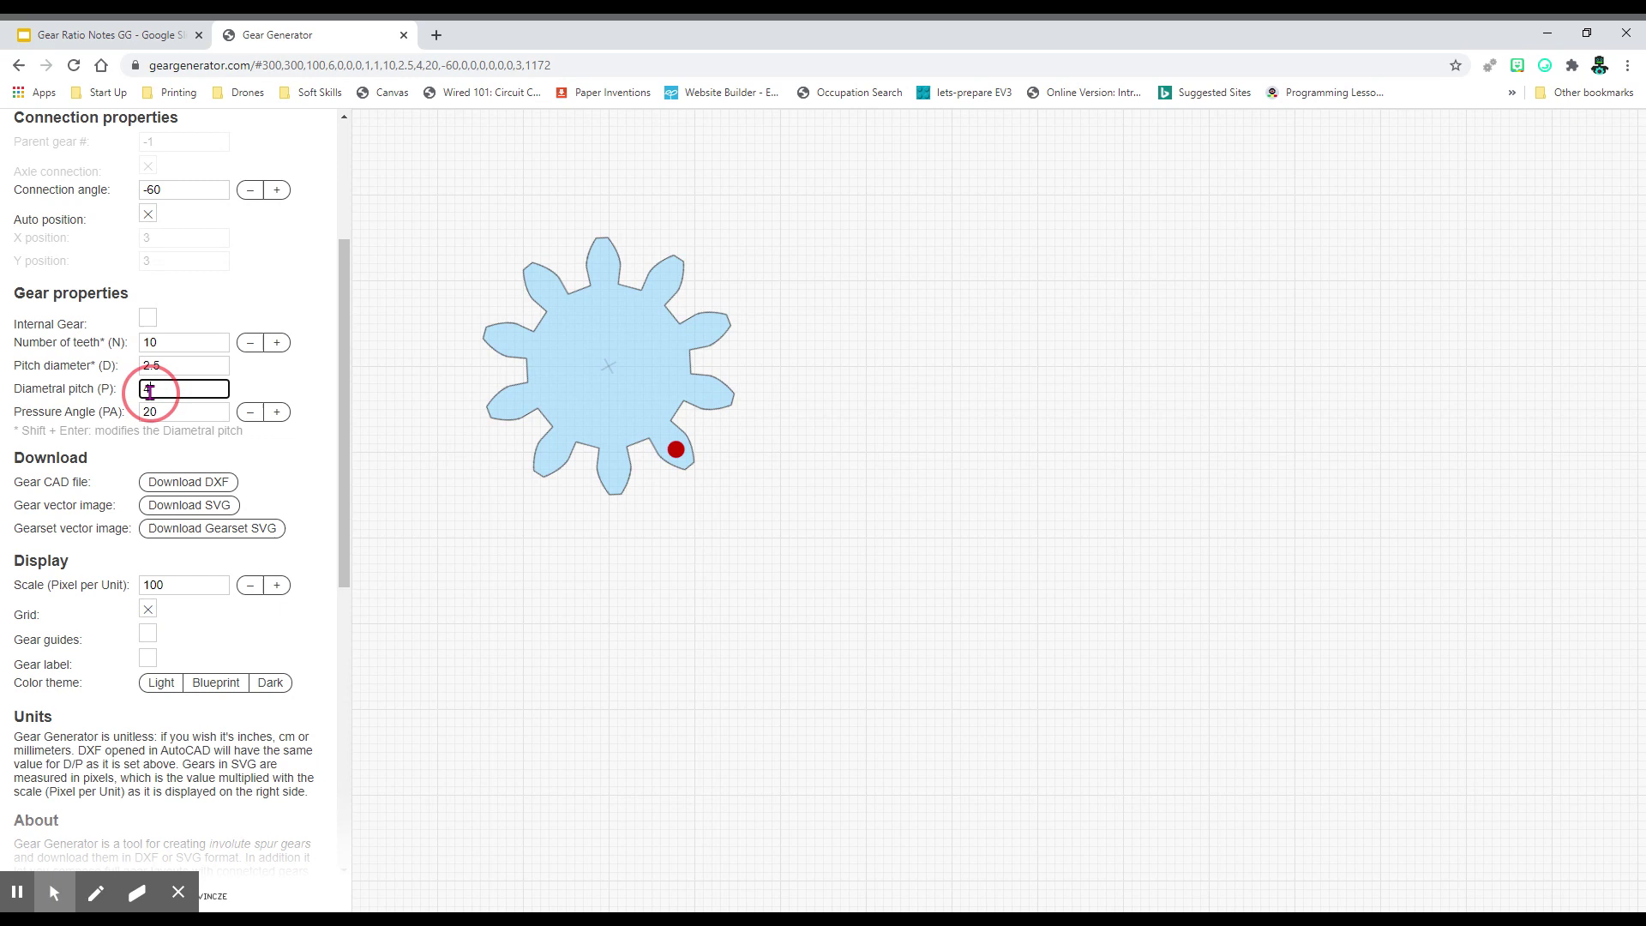
pyautogui.moveTo(150, 390); pyautogui.dragTo(141, 390)
pyautogui.press('Return')
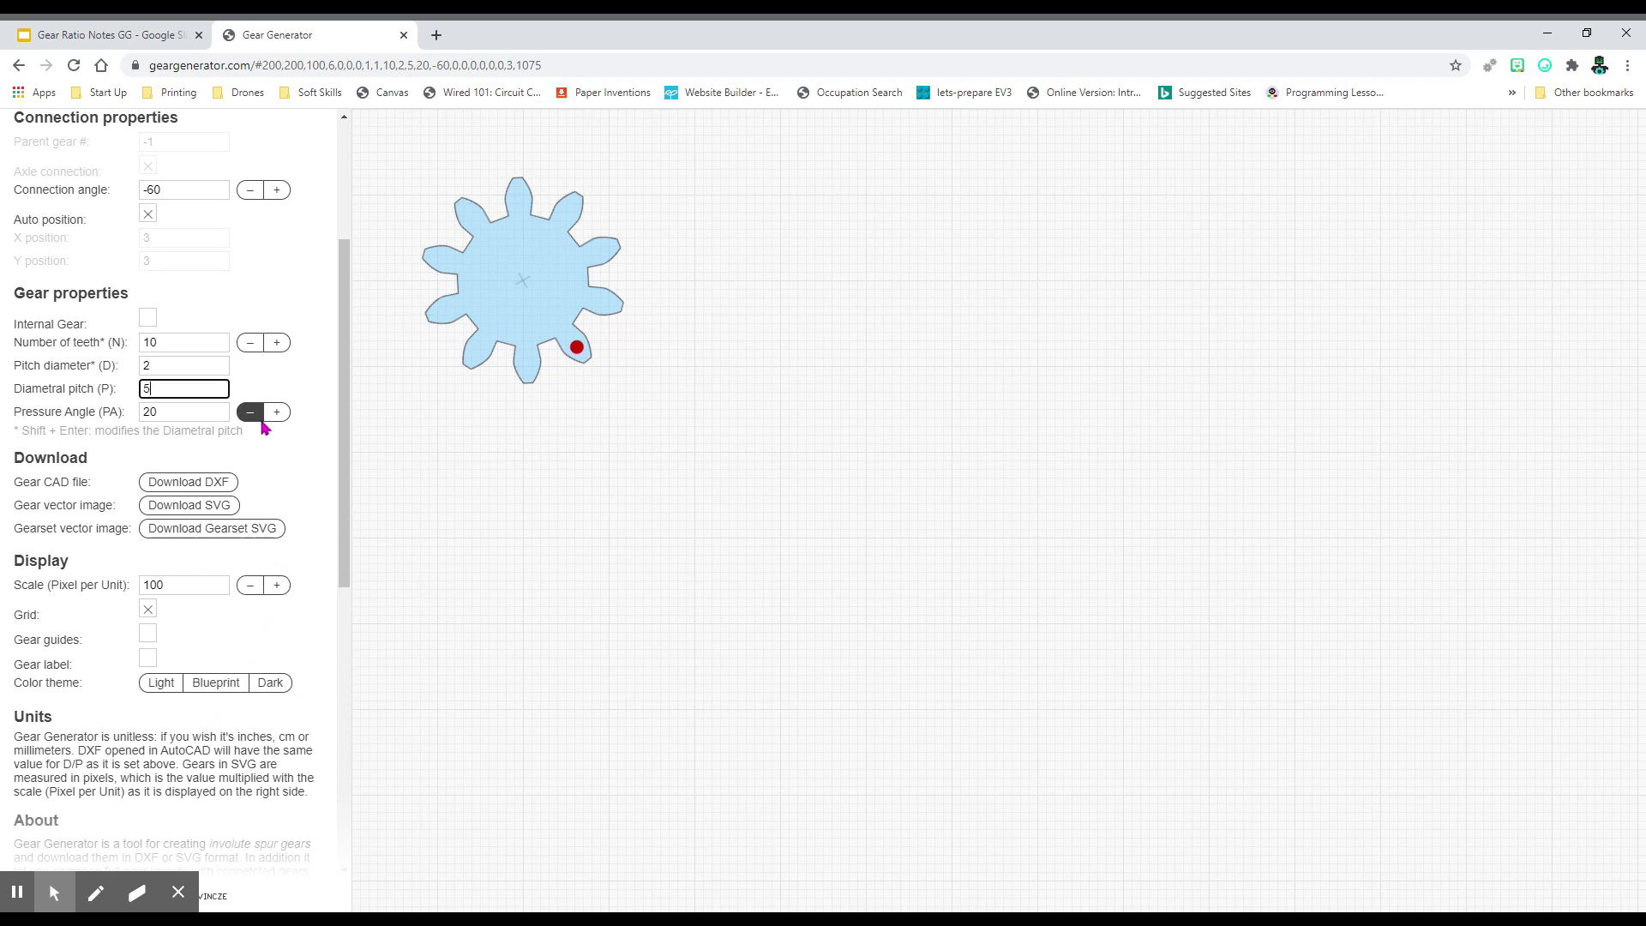
# - Change the number of teeth to 16, making the pitch diameter 3.2
pyautogui.doubleClick(168, 342)
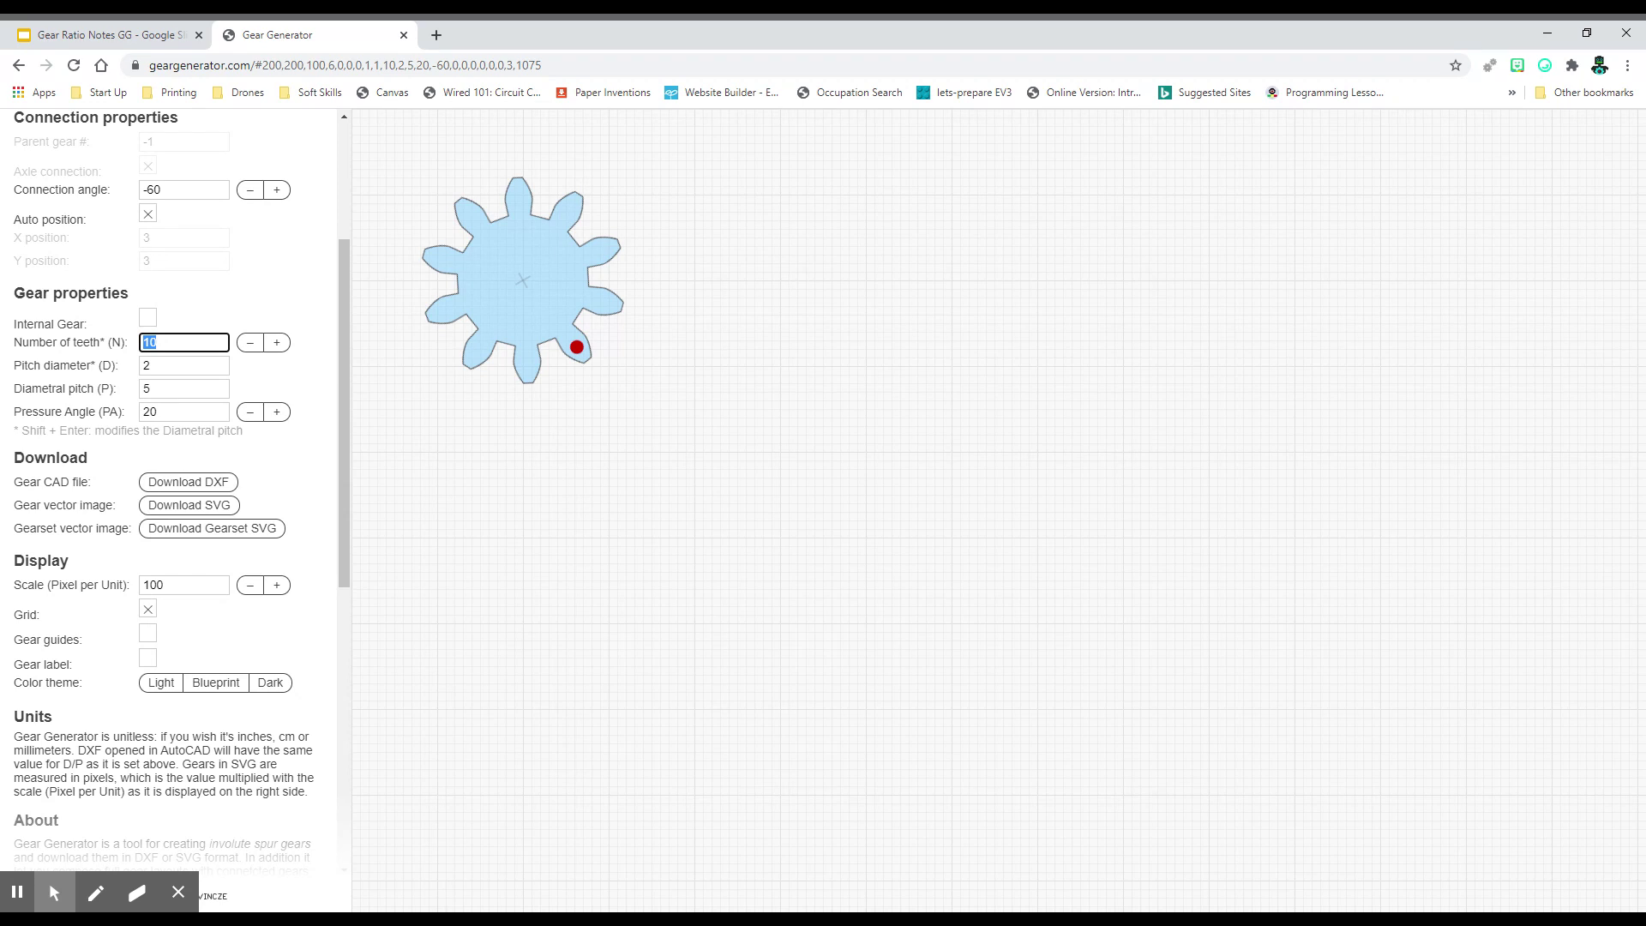
pyautogui.press('Return')
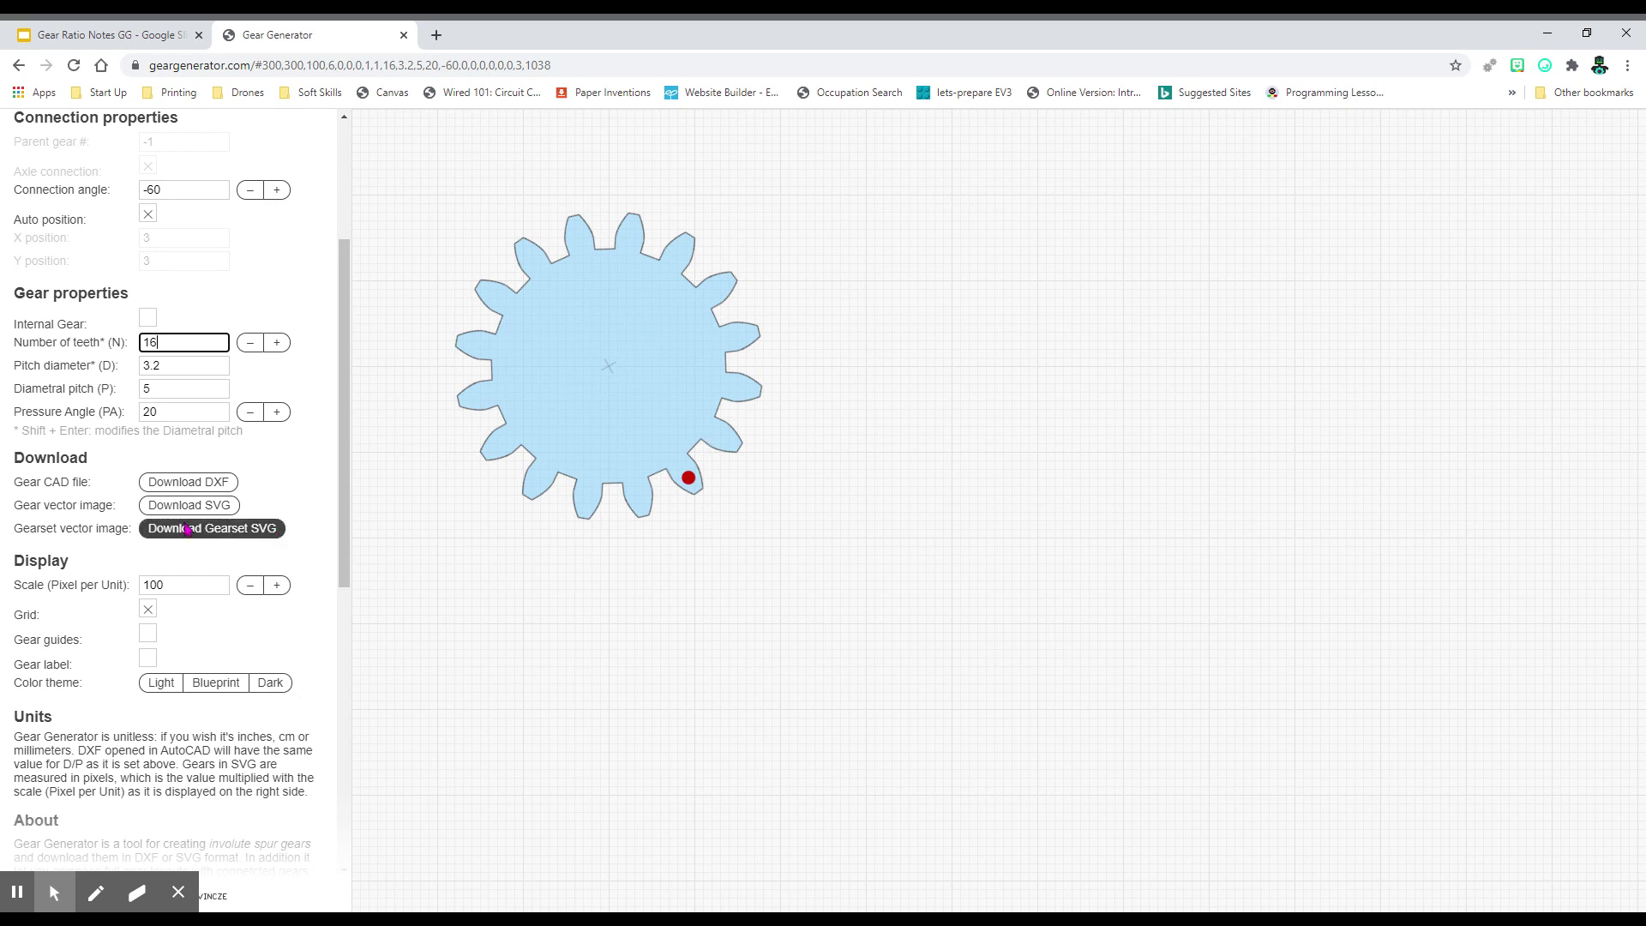
pyautogui.scroll(-1, 279, 486)
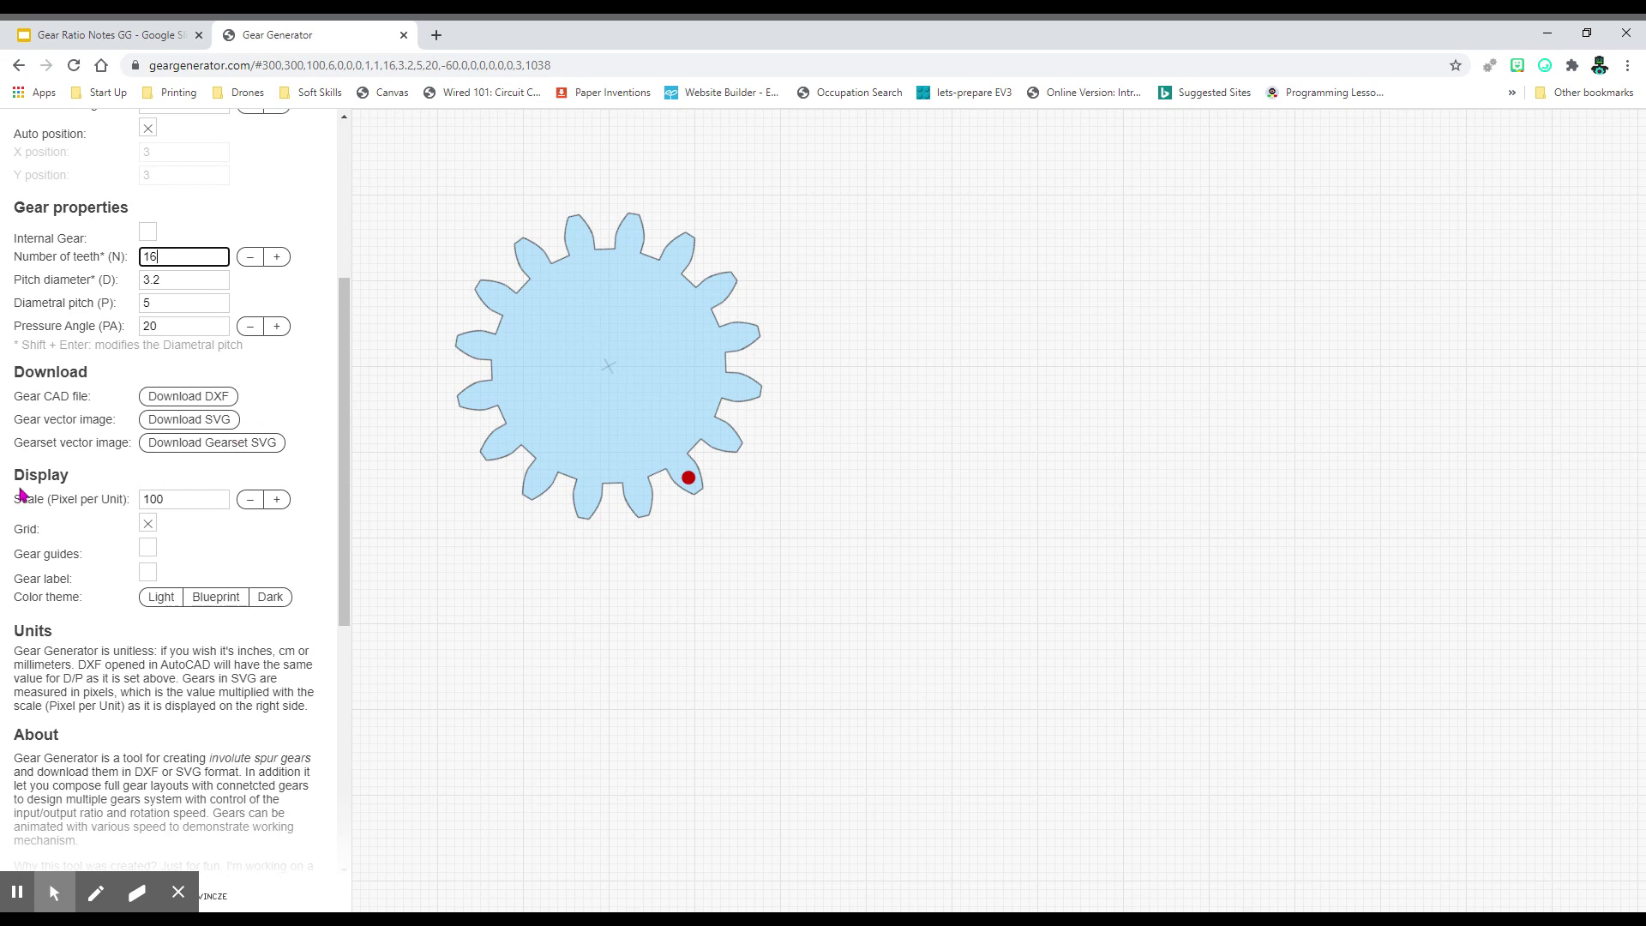
# - Enter 75 in the Scale (Pixel per Unit) field and apply it
pyautogui.doubleClick(204, 499)
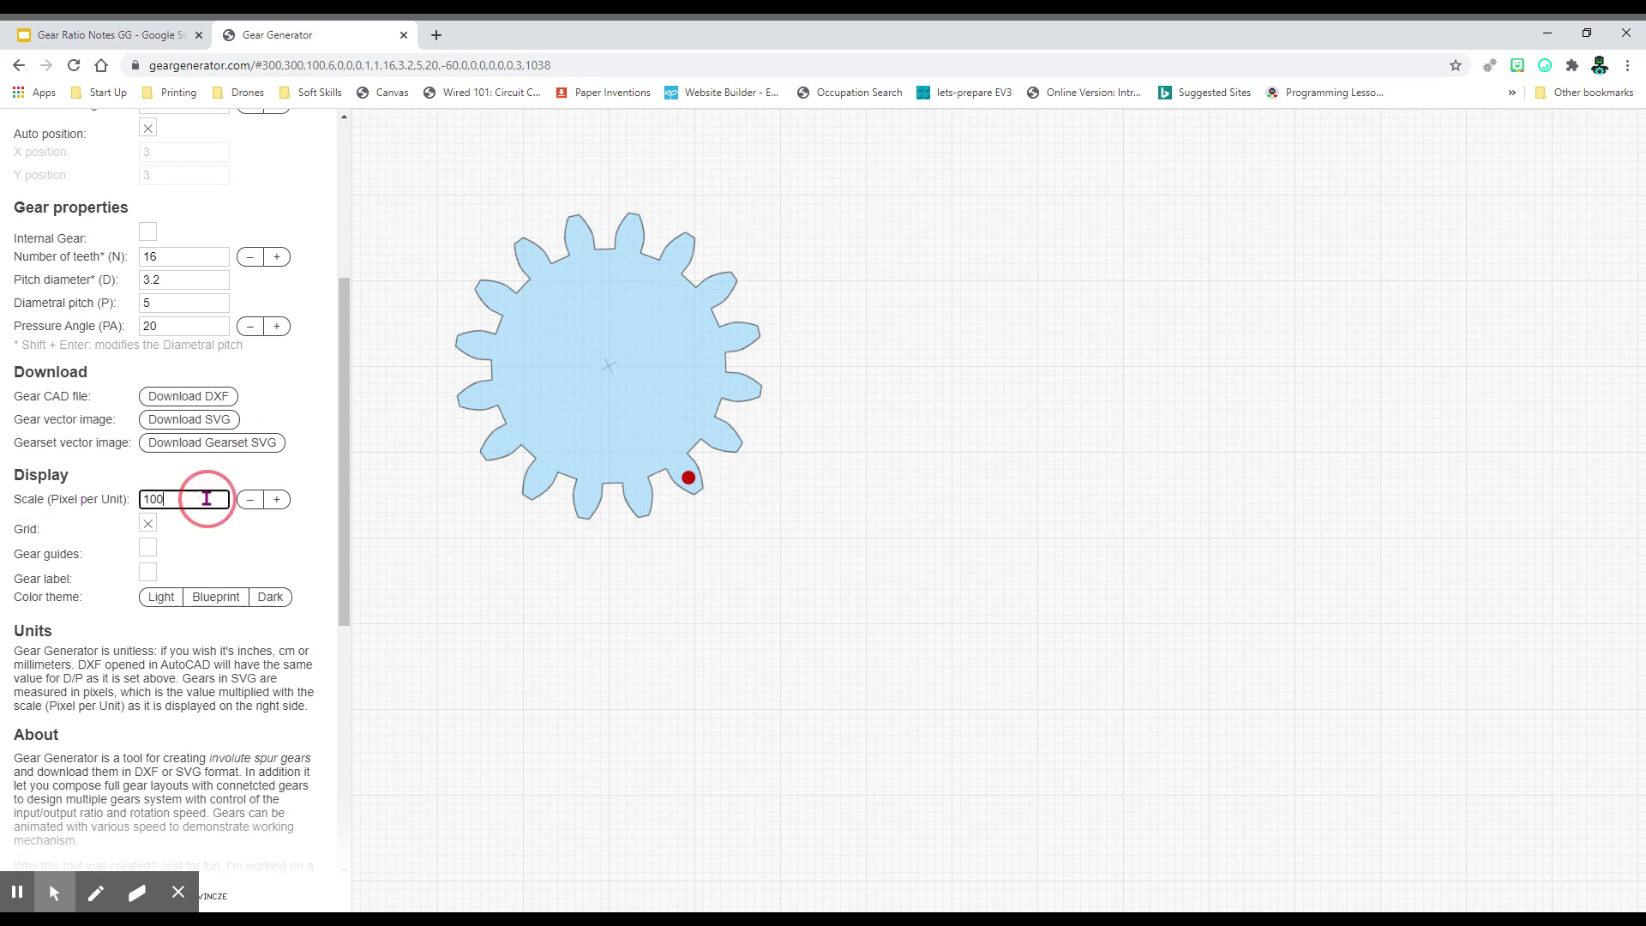
pyautogui.write('7')
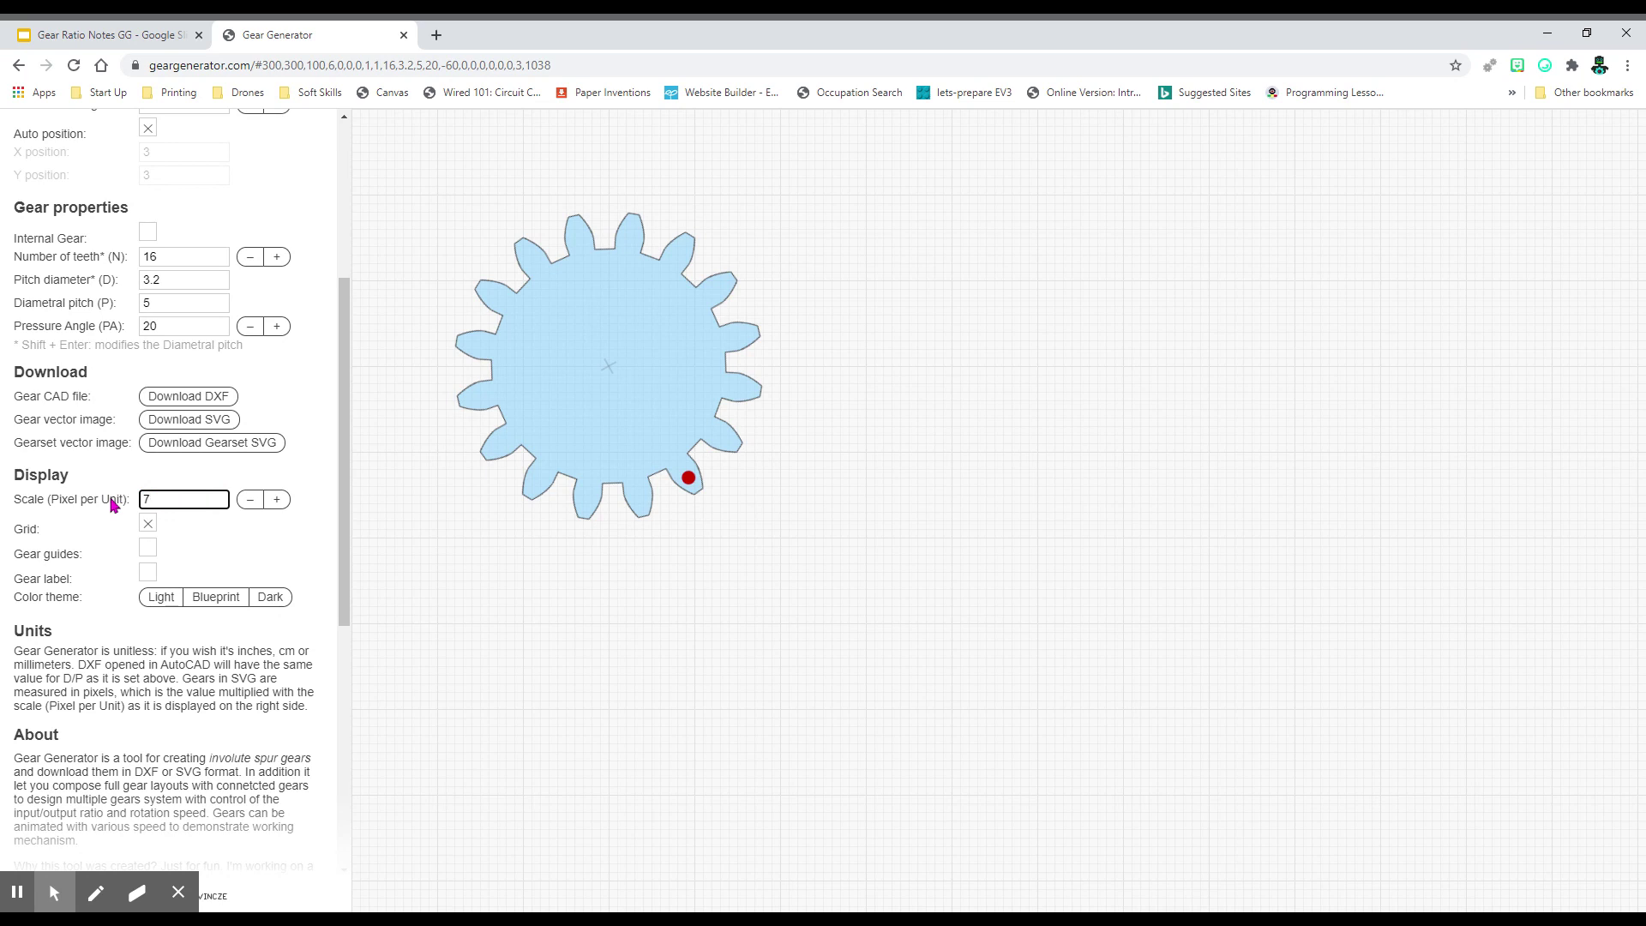
pyautogui.write('5')
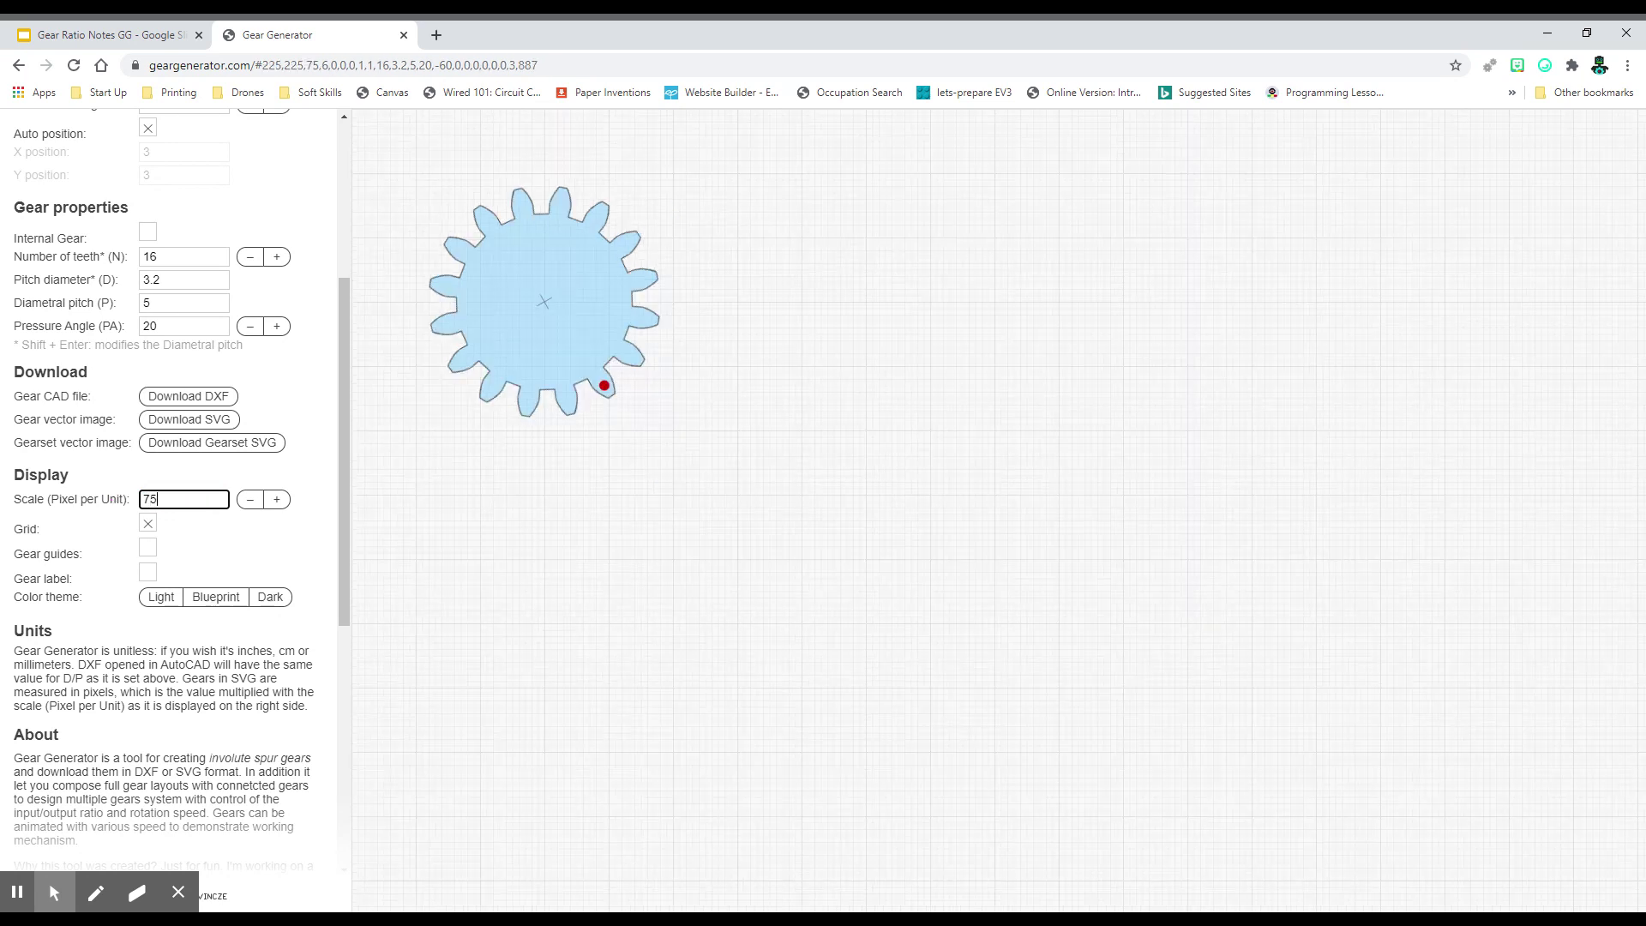
pyautogui.moveTo(181, 498); pyautogui.dragTo(148, 495)
pyautogui.click(191, 532)
pyautogui.click(146, 547)
pyautogui.click(153, 573)
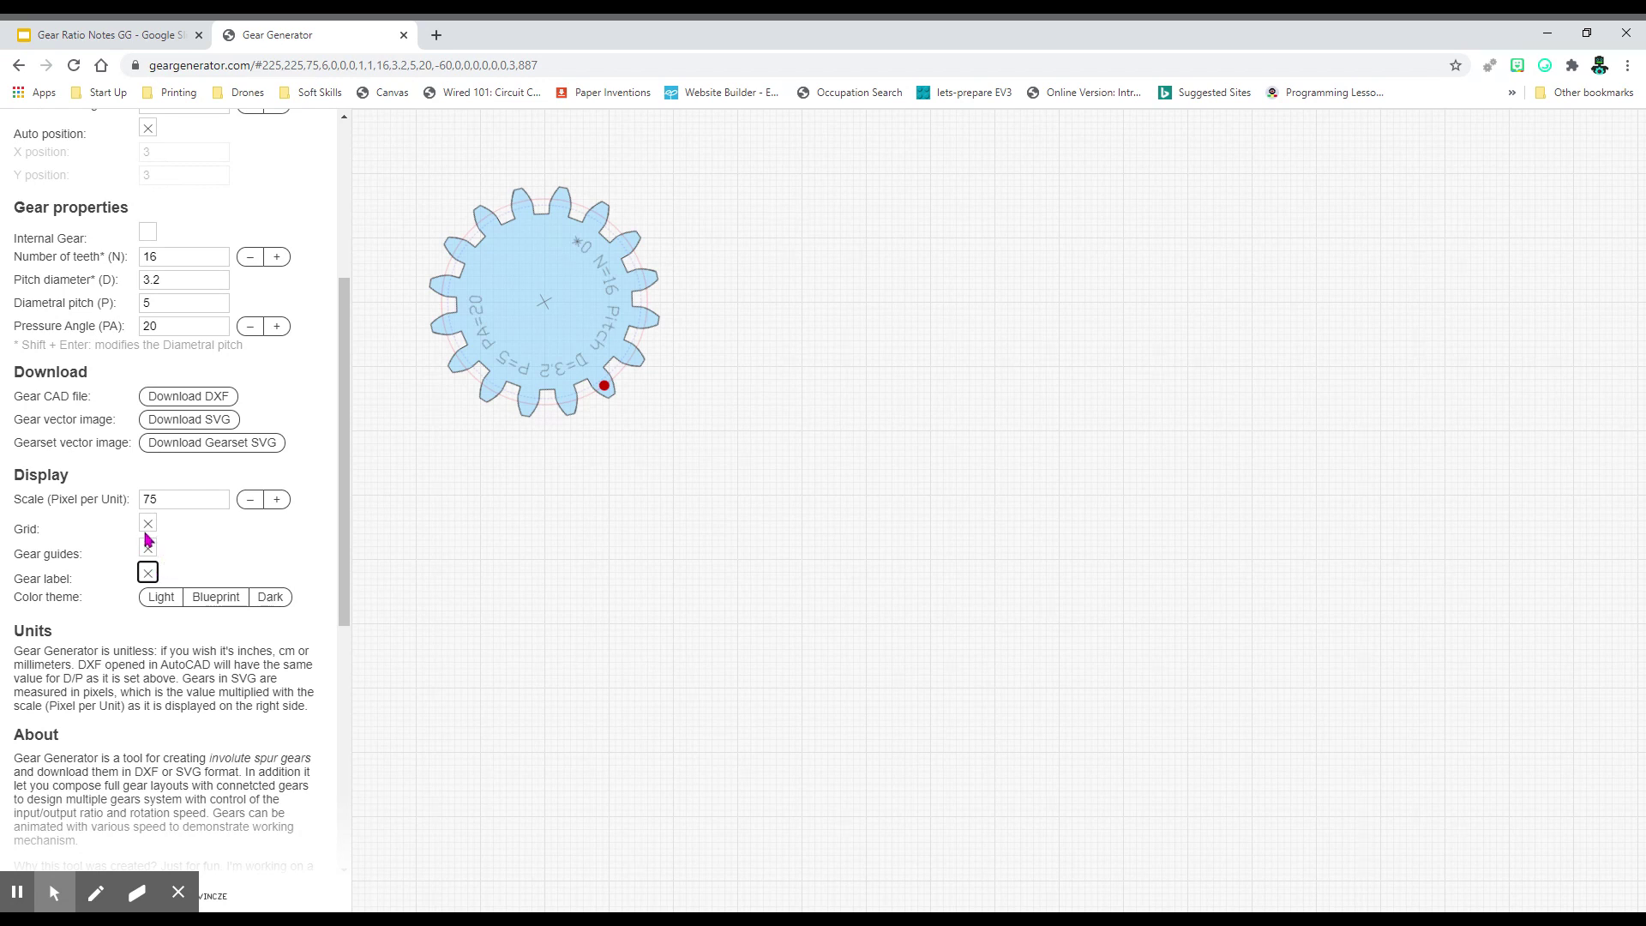
pyautogui.click(147, 526)
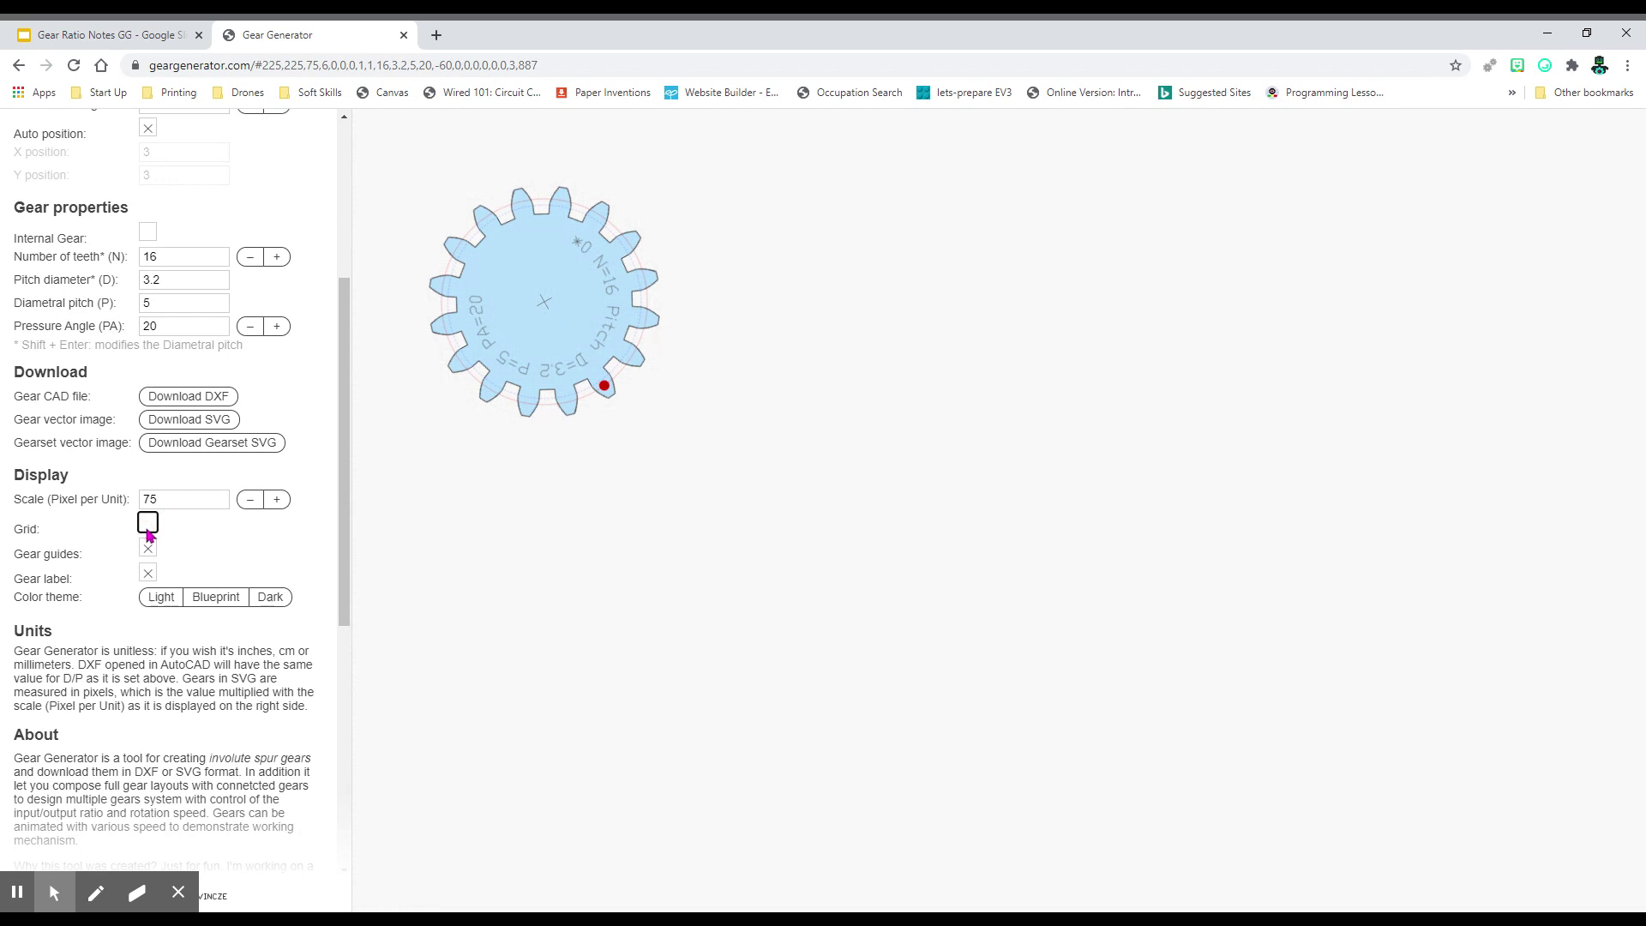
pyautogui.click(147, 524)
pyautogui.click(149, 551)
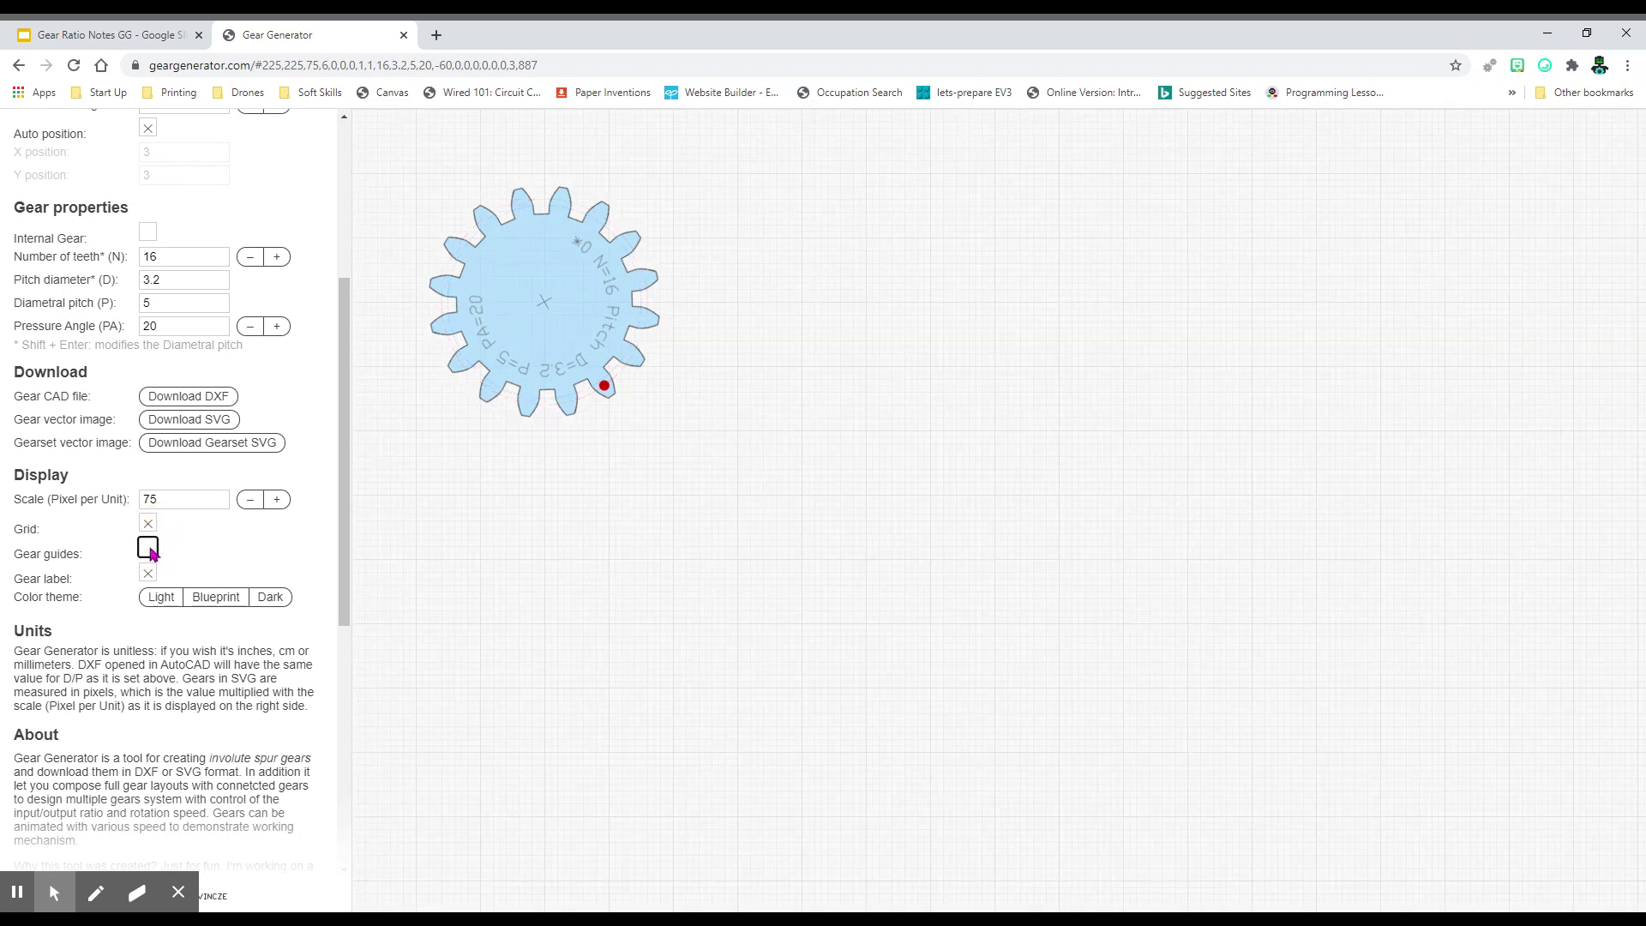
pyautogui.click(149, 554)
pyautogui.click(148, 573)
pyautogui.click(148, 573)
pyautogui.click(147, 574)
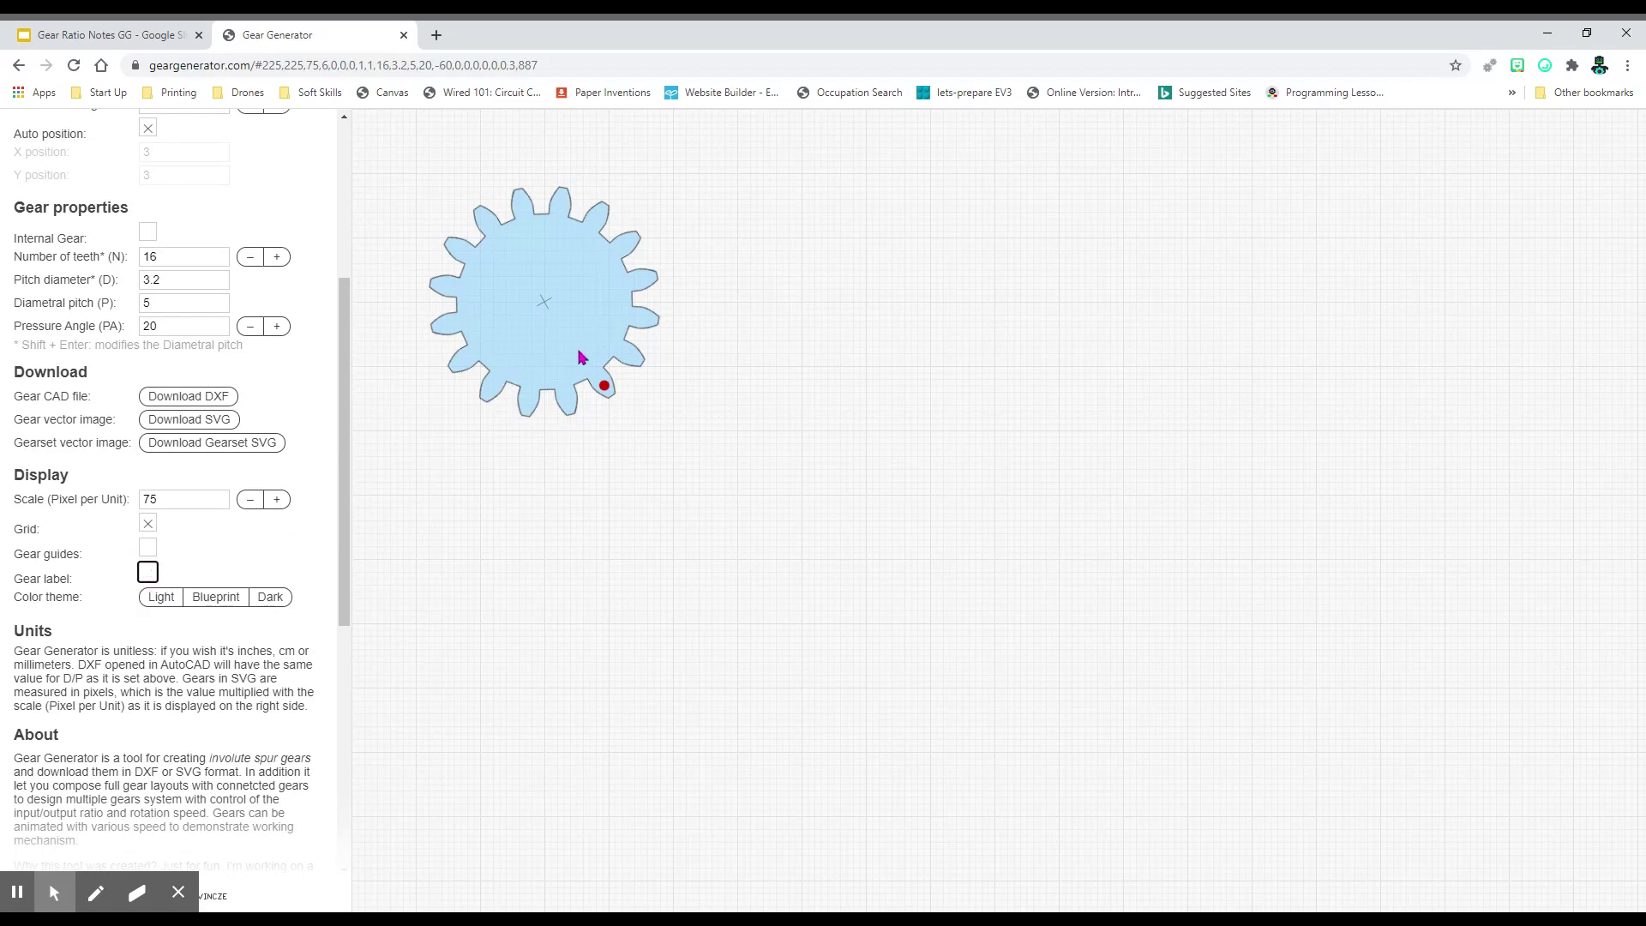
pyautogui.click(167, 602)
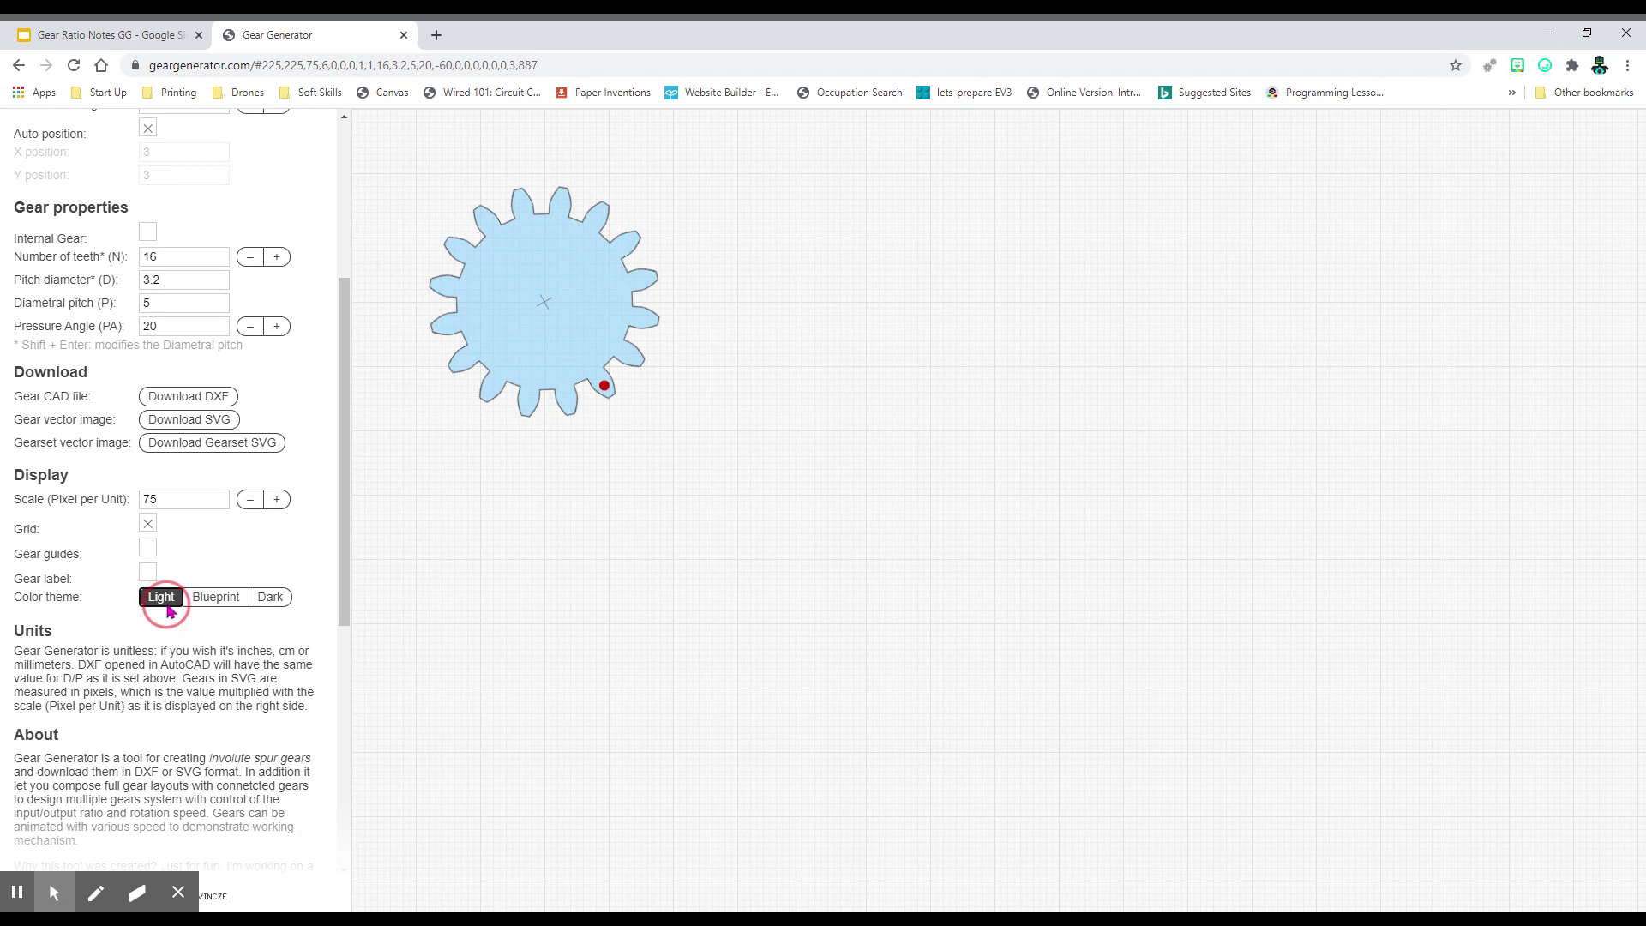
pyautogui.click(216, 601)
pyautogui.click(268, 600)
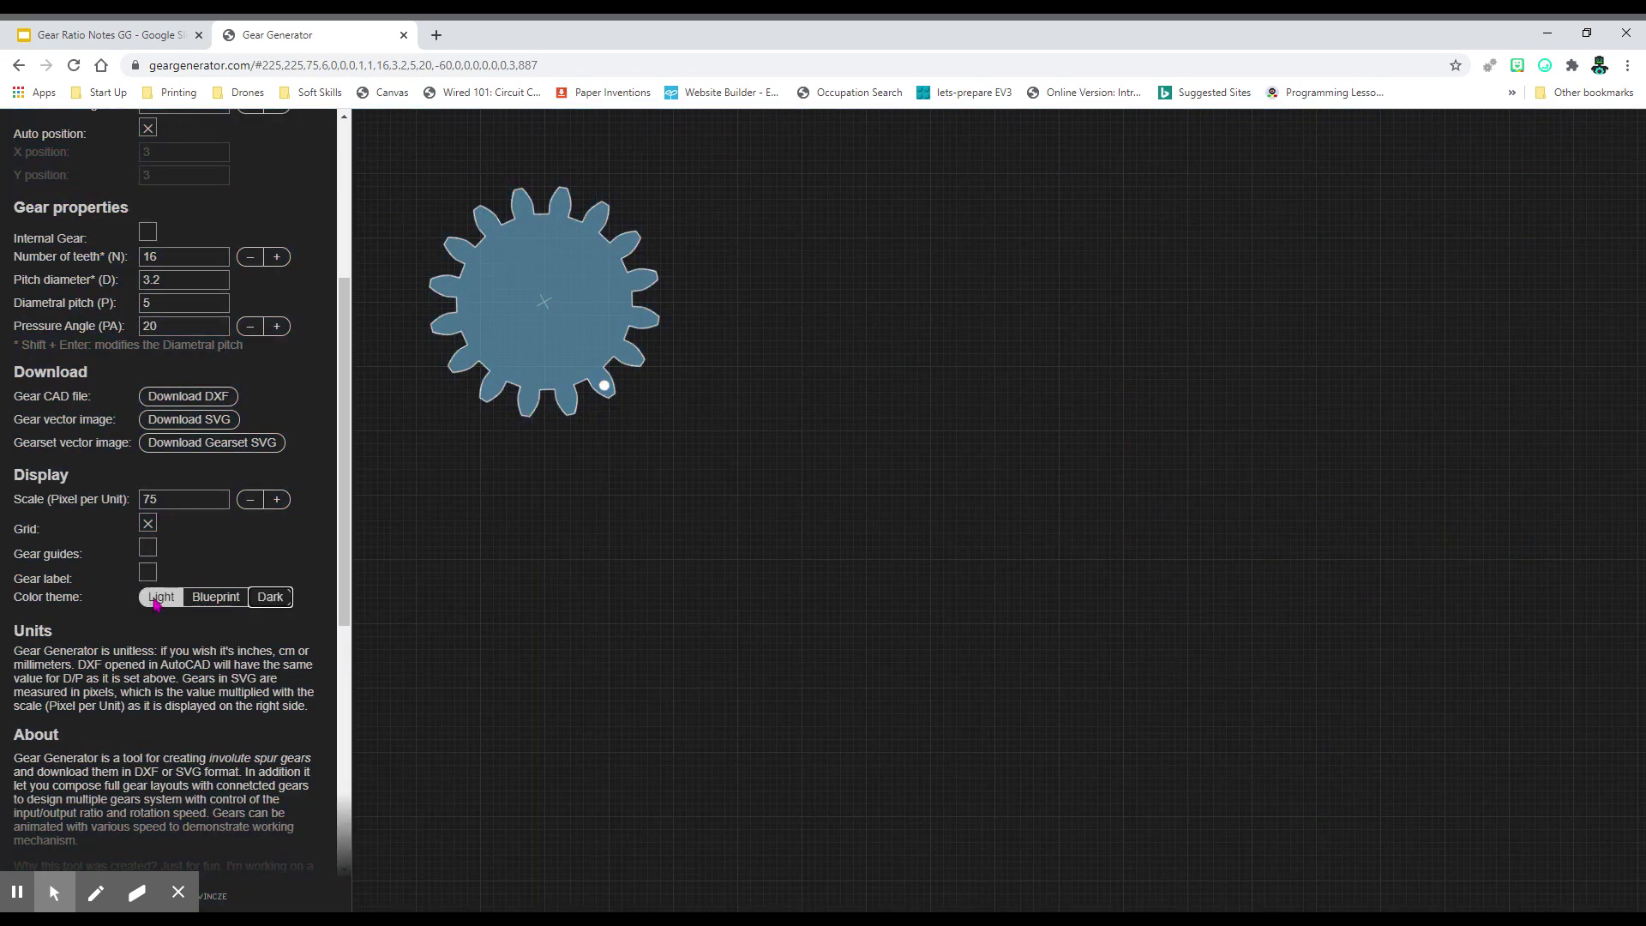
pyautogui.click(157, 600)
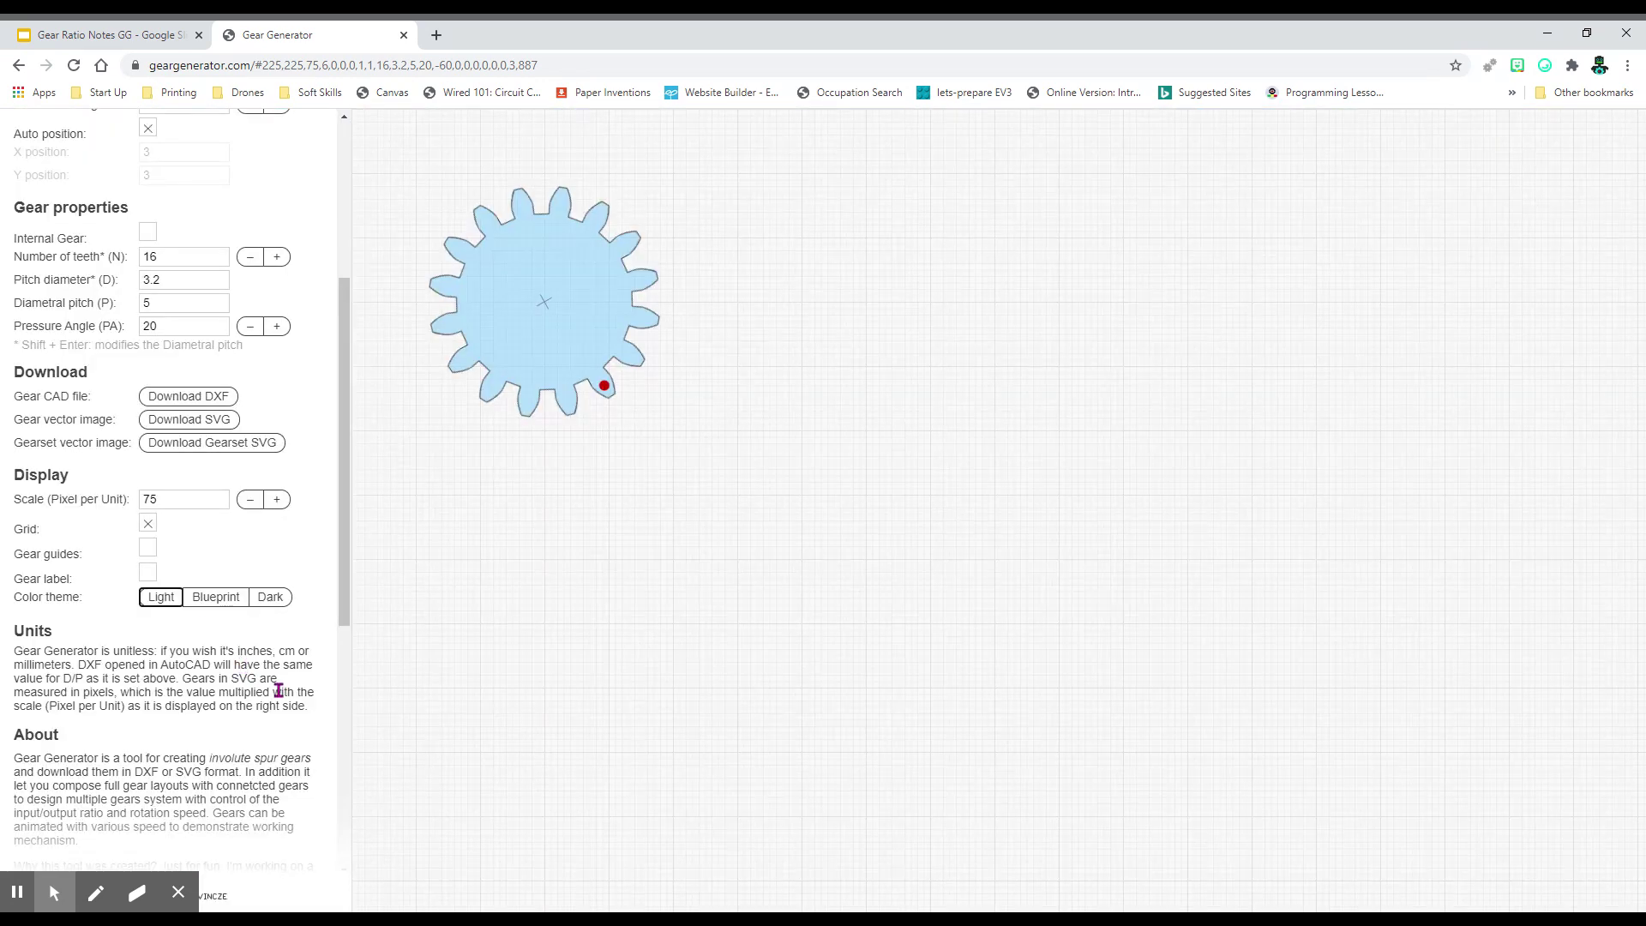
# - Scroll the left settings panel up to show gear #0 with 16 teeth at 6 RPM
pyautogui.scroll(1, 191, 742)
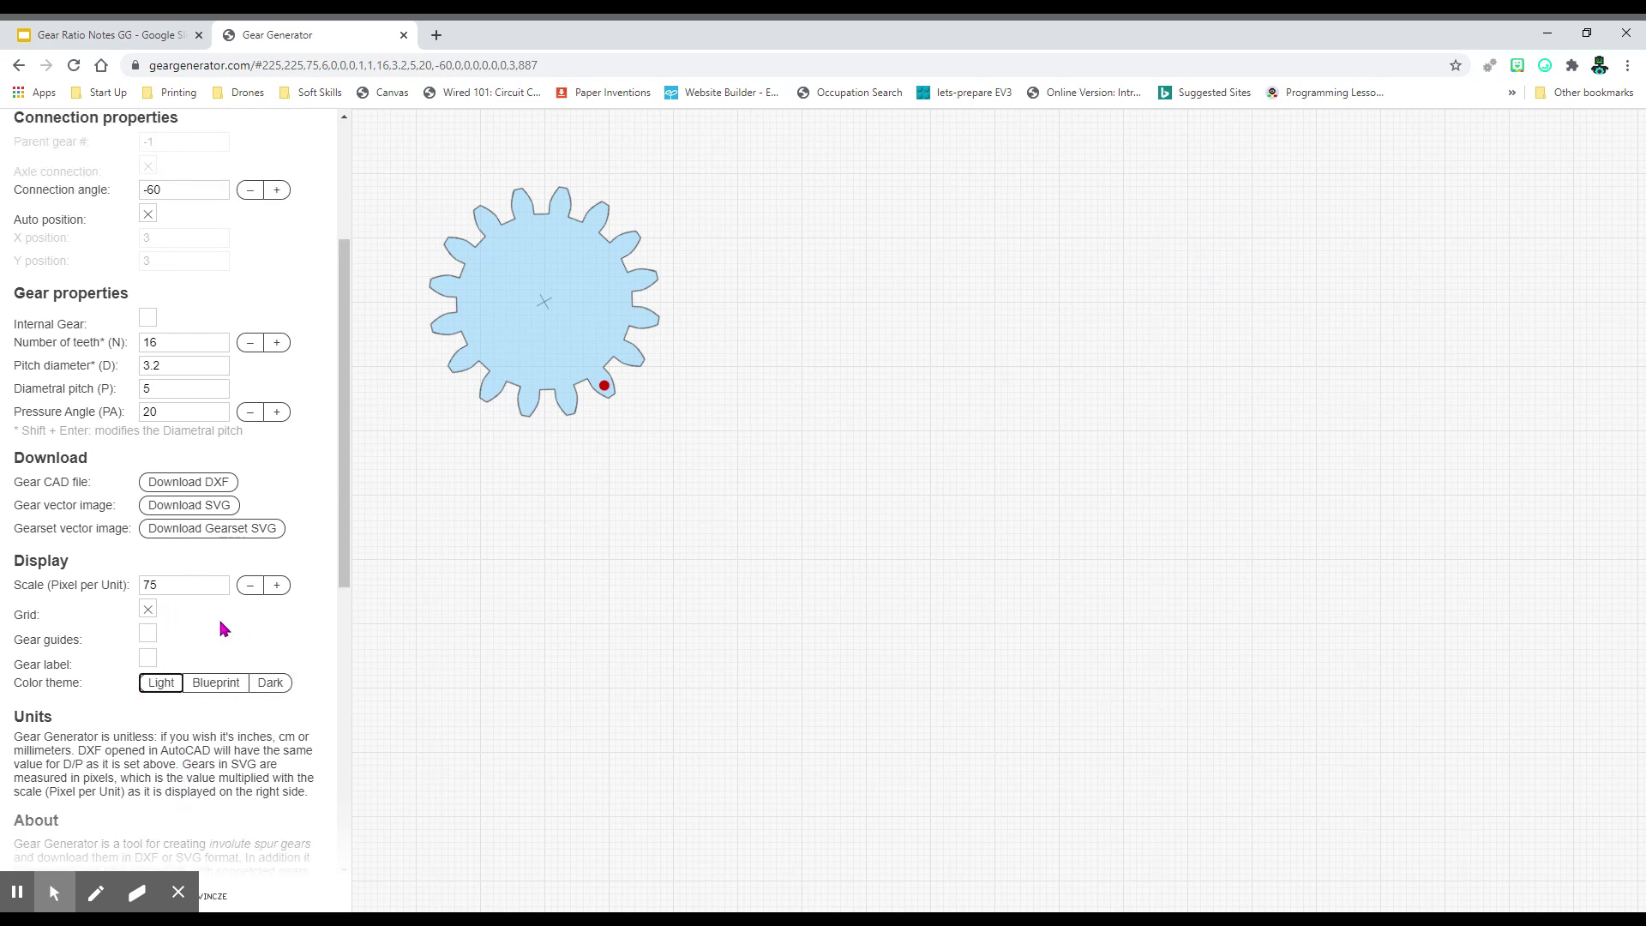
pyautogui.scroll(3, 285, 668)
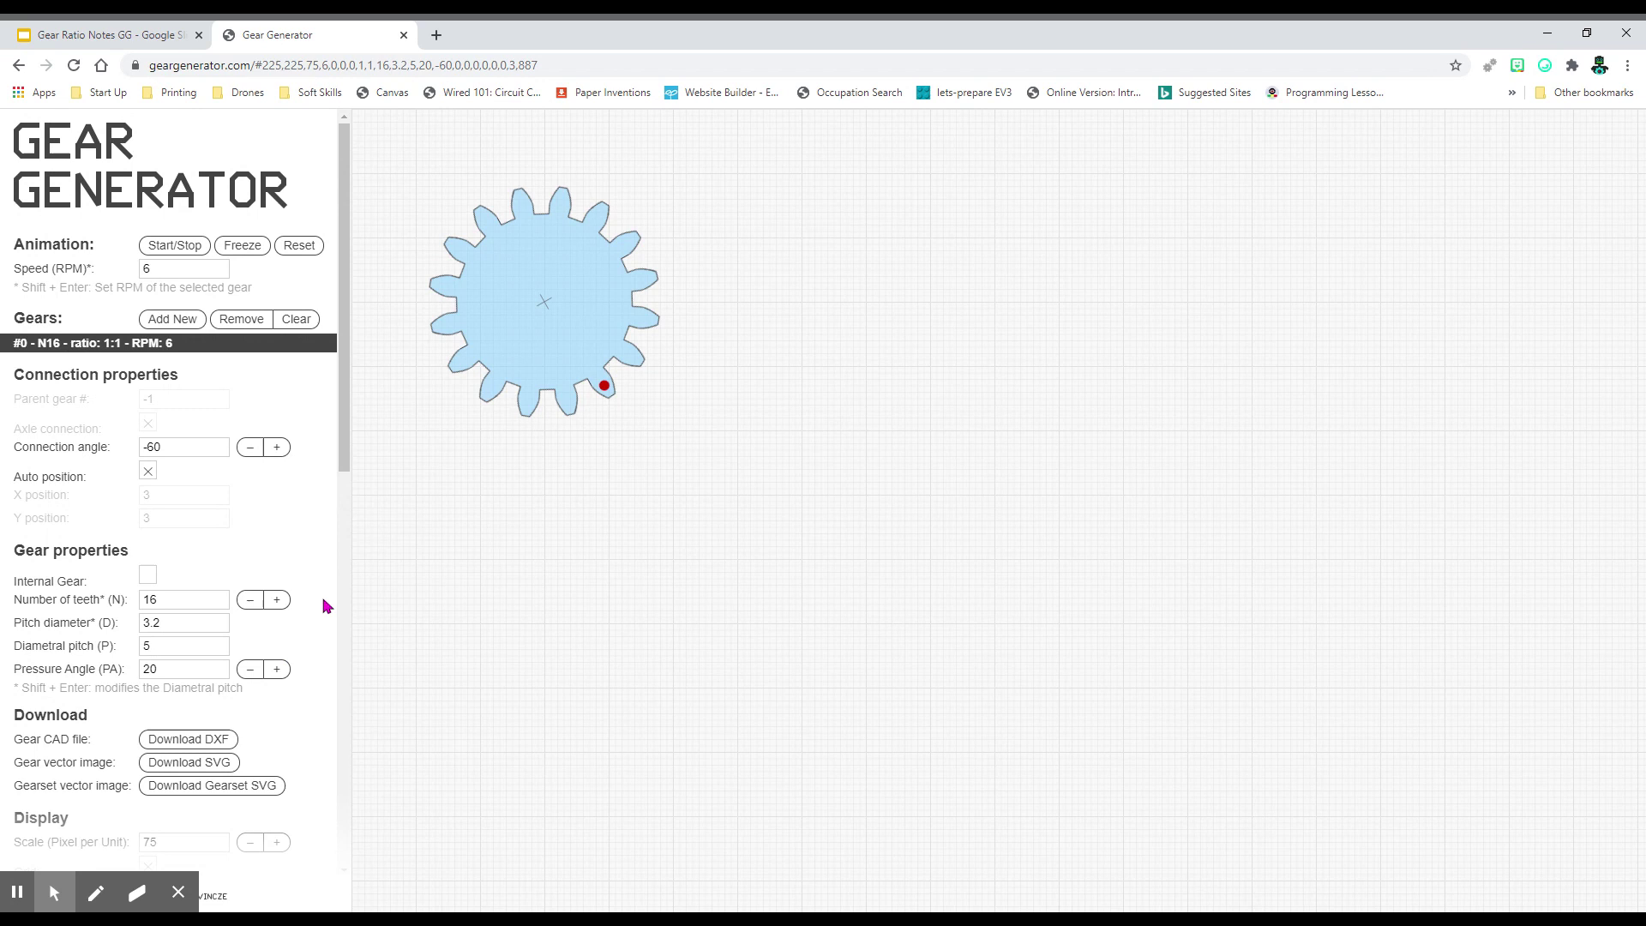
pyautogui.moveTo(342, 451); pyautogui.dragTo(360, 337)
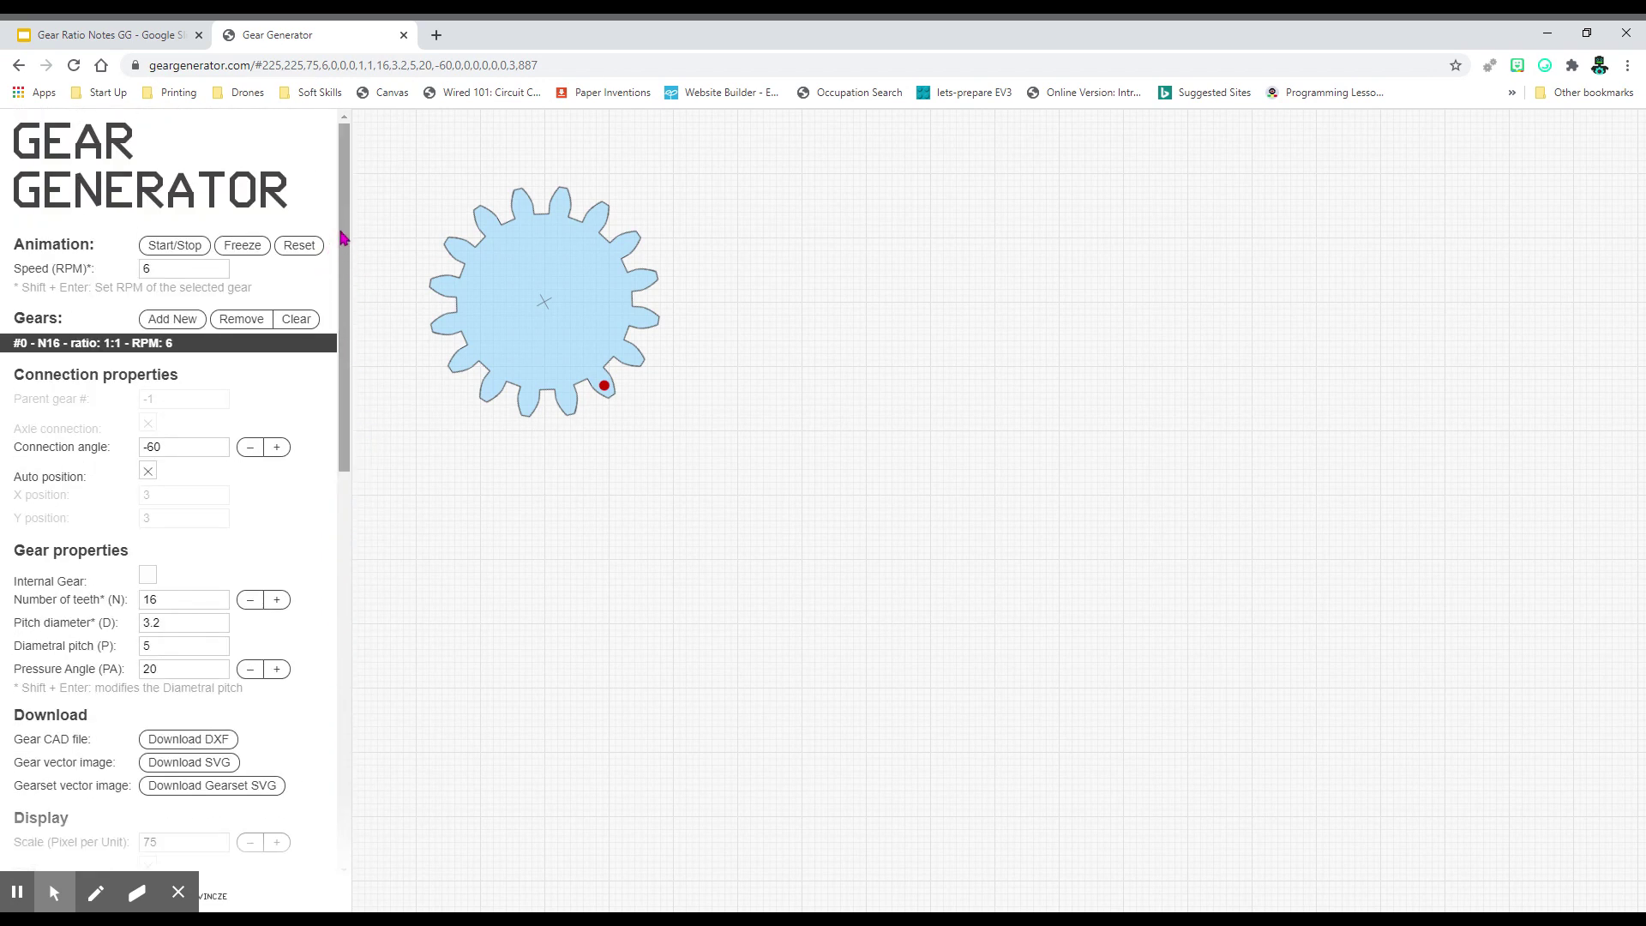